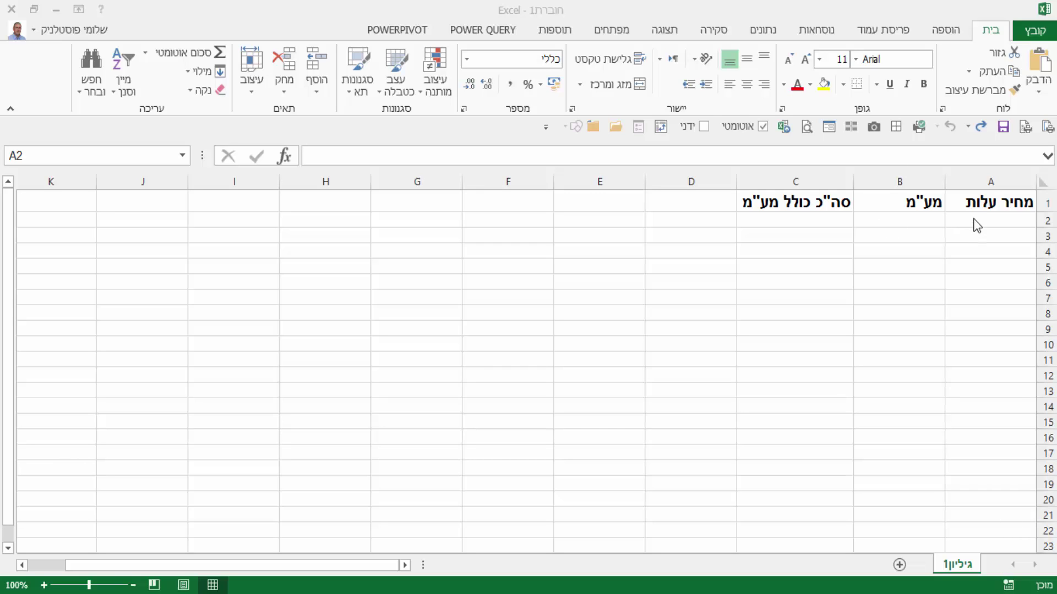
Step: Enter cost 1000 in A2 and the VAT formula =A2*18% in B2, giving 180
left_click(809, 220)
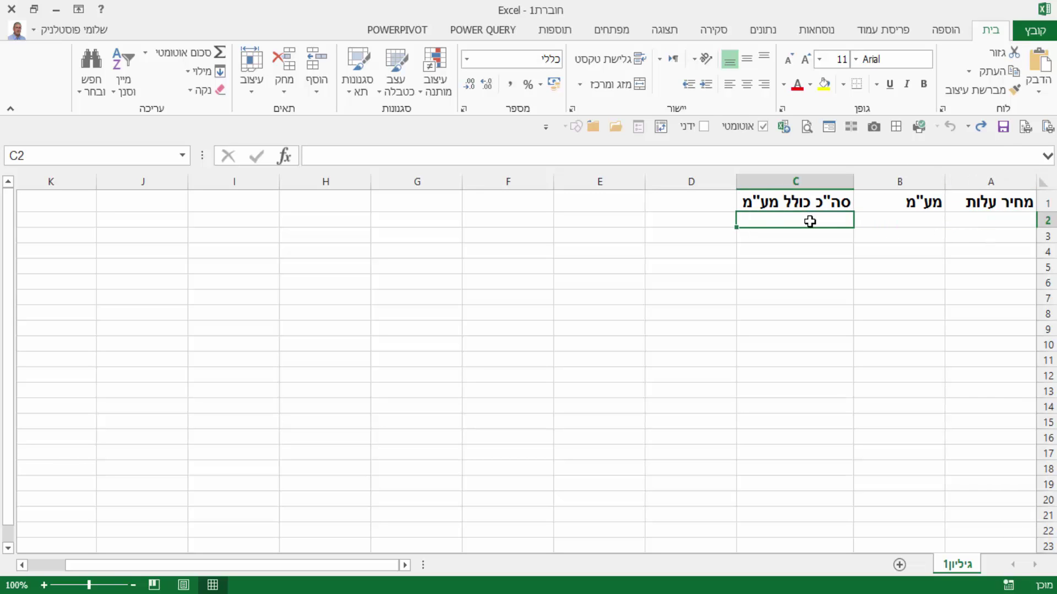
left_click(1011, 220)
type("1000")
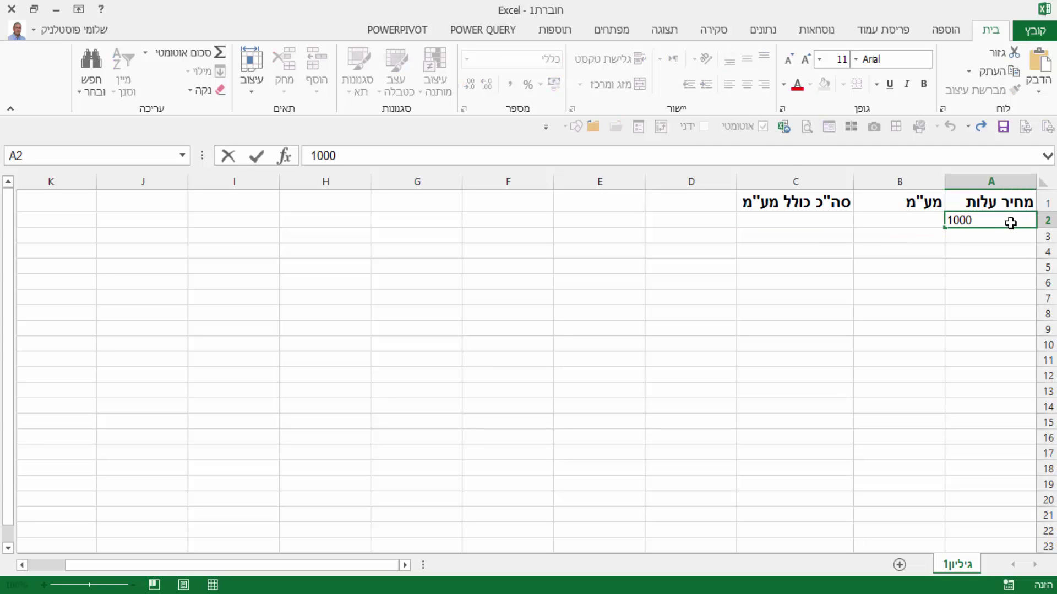
key("Tab")
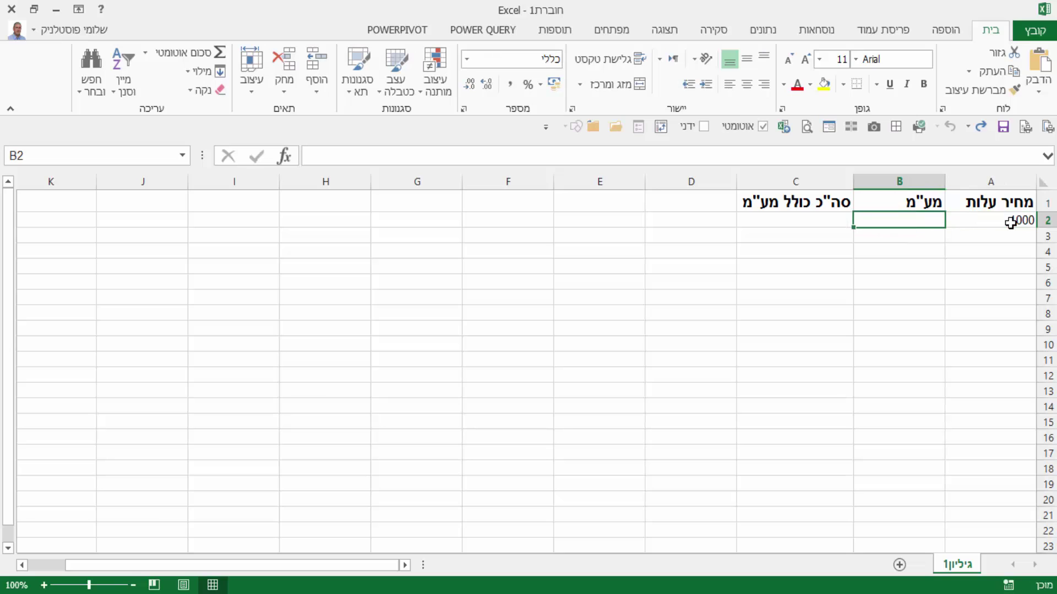
type("18")
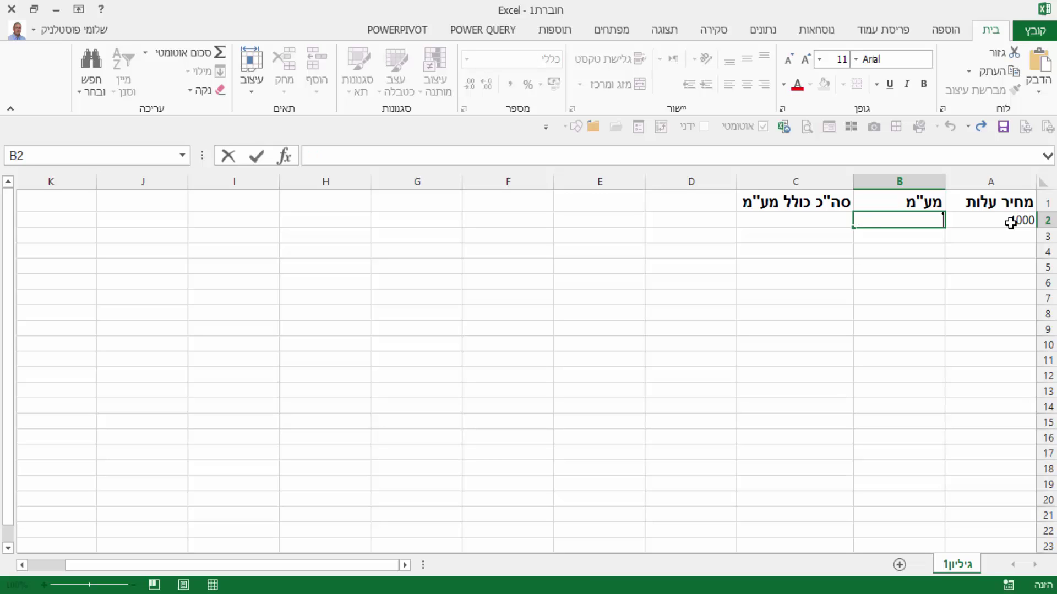
type("=")
left_click(1021, 219)
type("*18%")
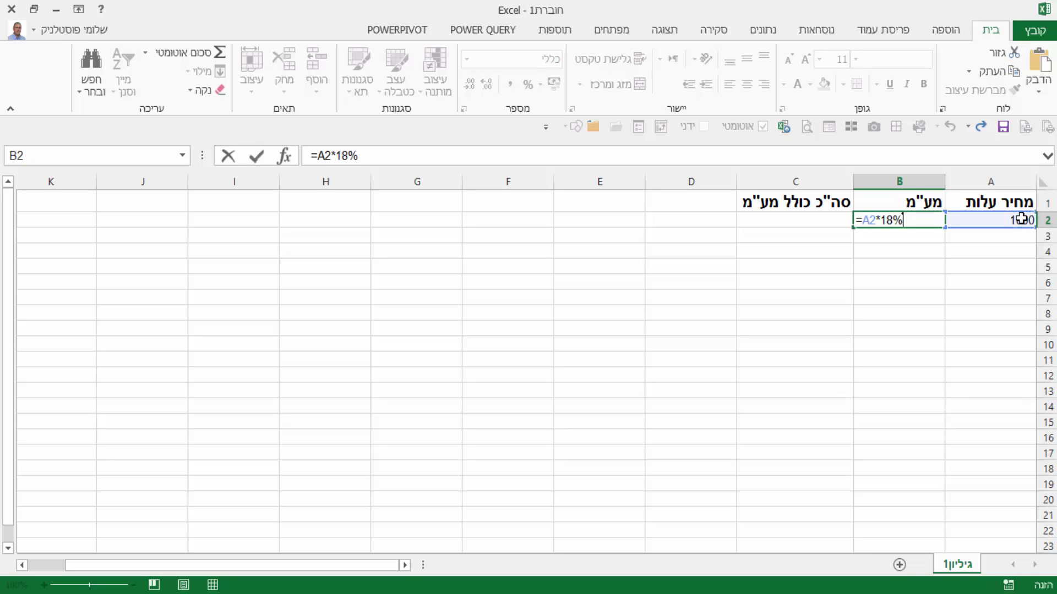
key("Return")
Step: AutoSum C2 to =SUM(A2:B2) for a 1180 total, then select A2:C2
left_click(820, 222)
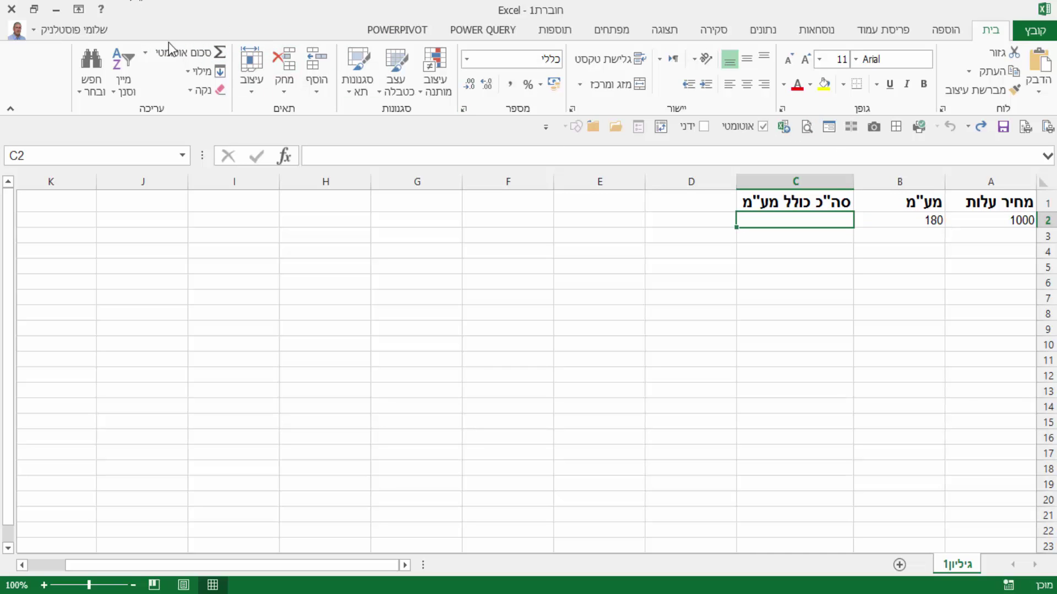
left_click(187, 53)
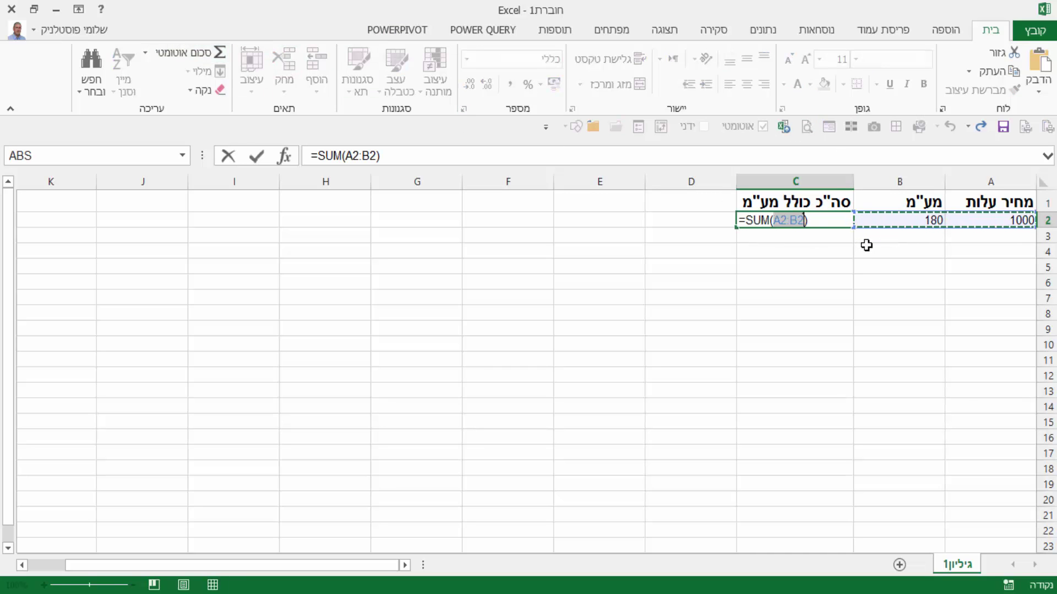
key("Return")
left_click(812, 220)
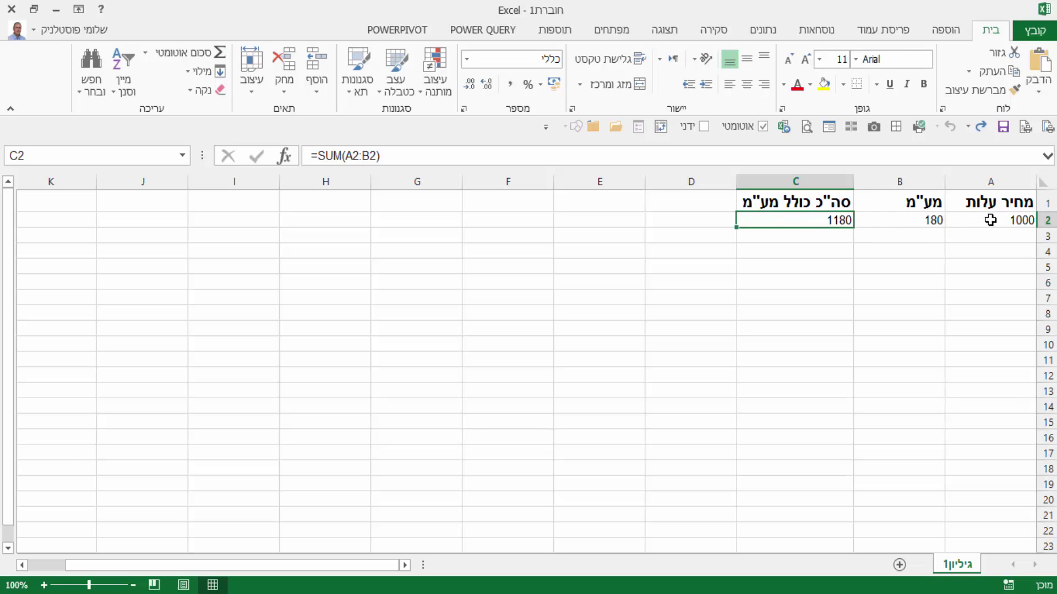
left_click_drag(991, 220, 814, 220)
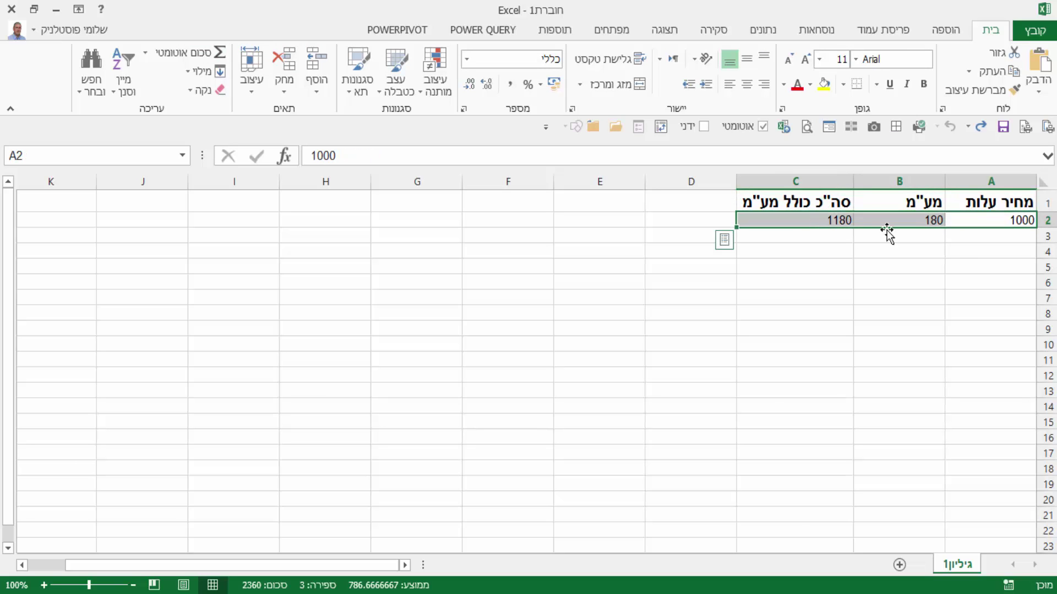
Step: Fill the VAT formula from B2 down to B17
left_click(987, 240)
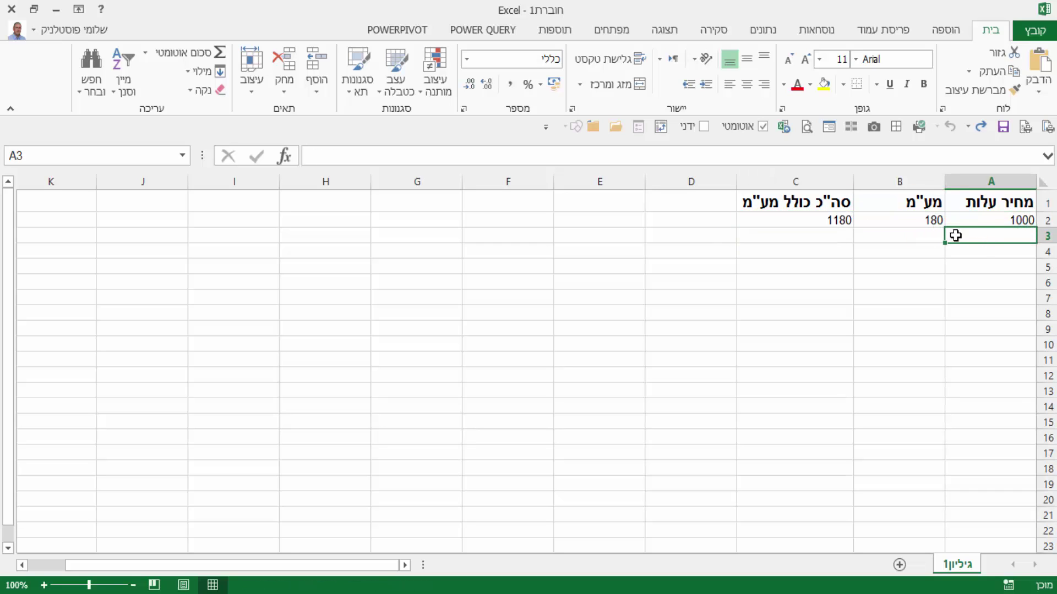
left_click(919, 221)
left_click_drag(853, 227, 892, 459)
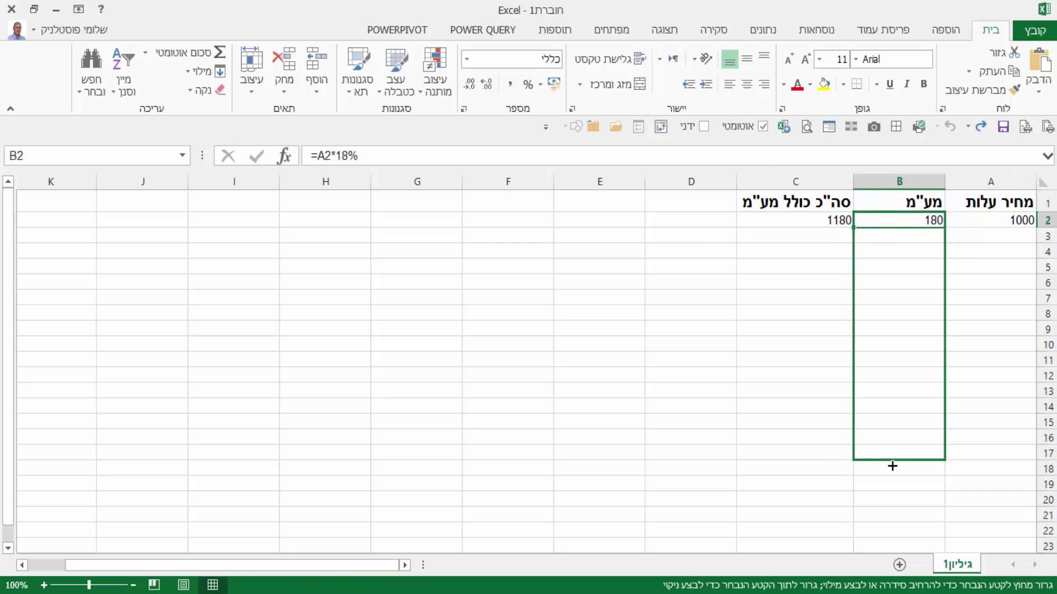
Step: Enter costs 500, 600, 700 in A3:A5 and extend the series to 1900 in A17
left_click_drag(1013, 238, 994, 455)
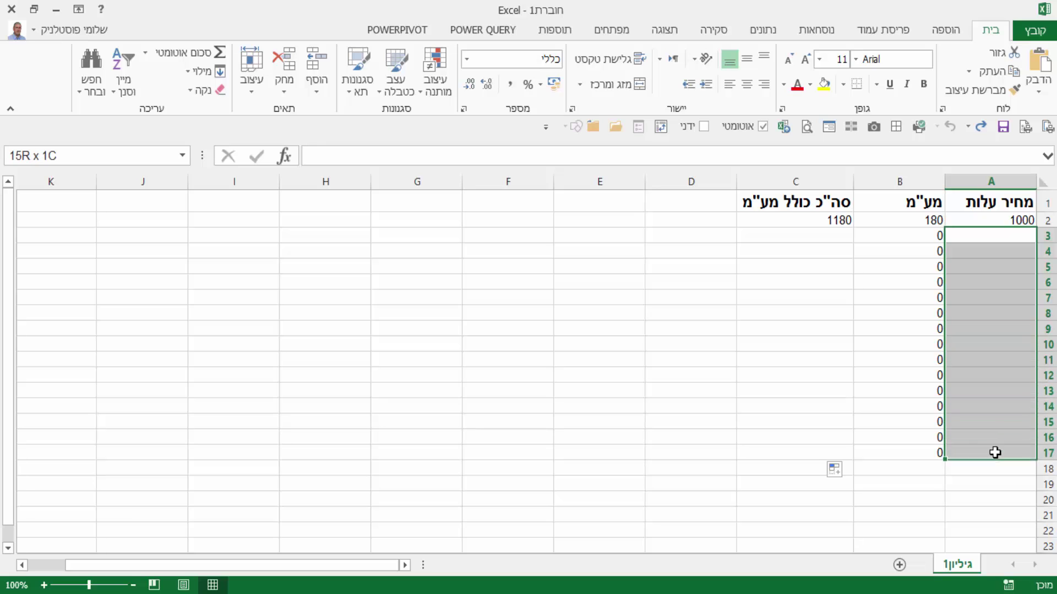
type("500")
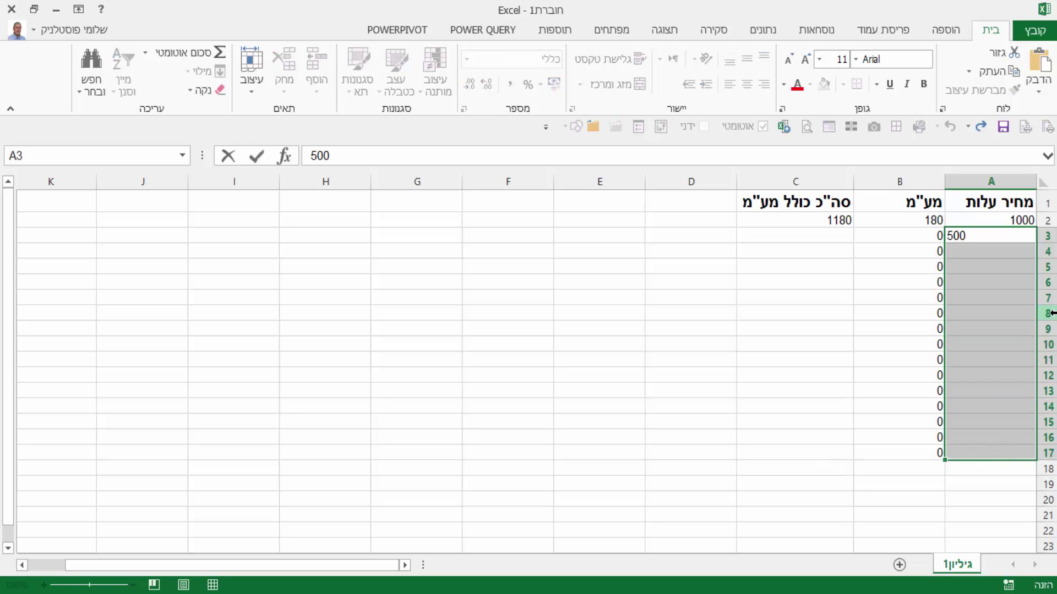
key("Return")
type("600")
key("Return")
type("70")
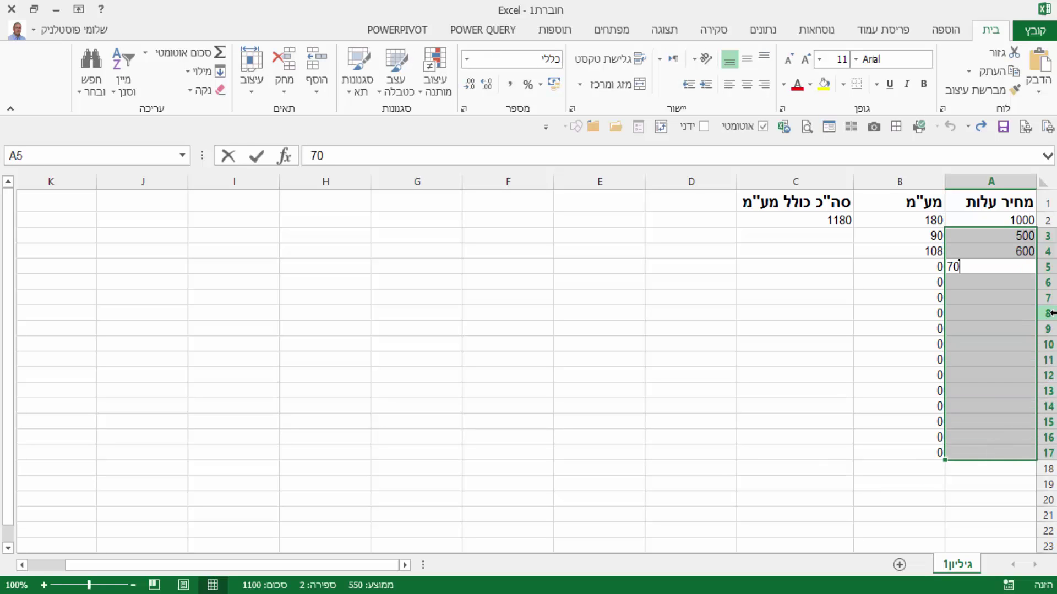
type("0")
key("Return")
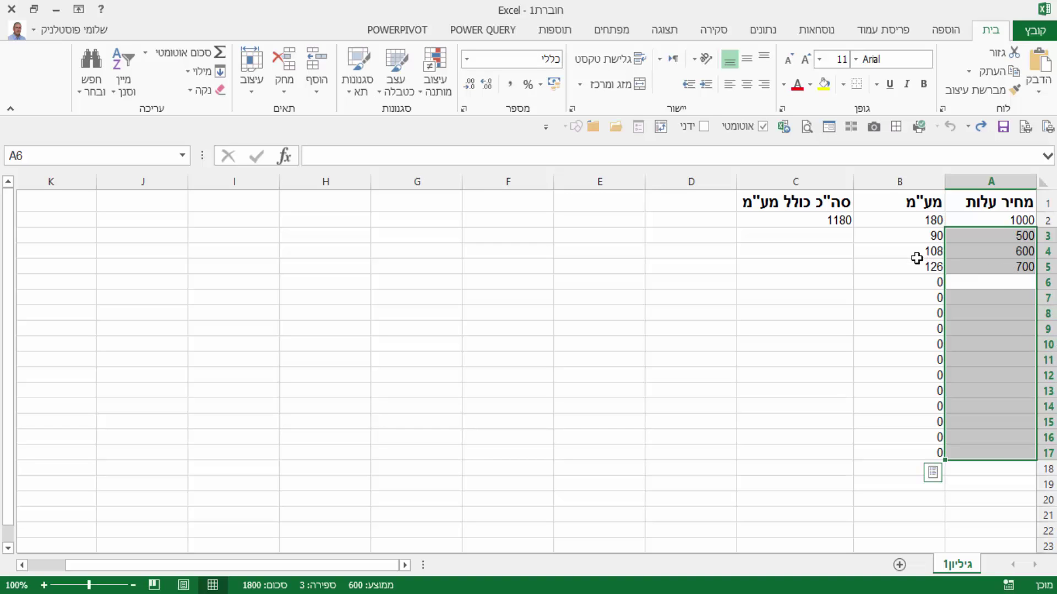
left_click(852, 220)
left_click(997, 269)
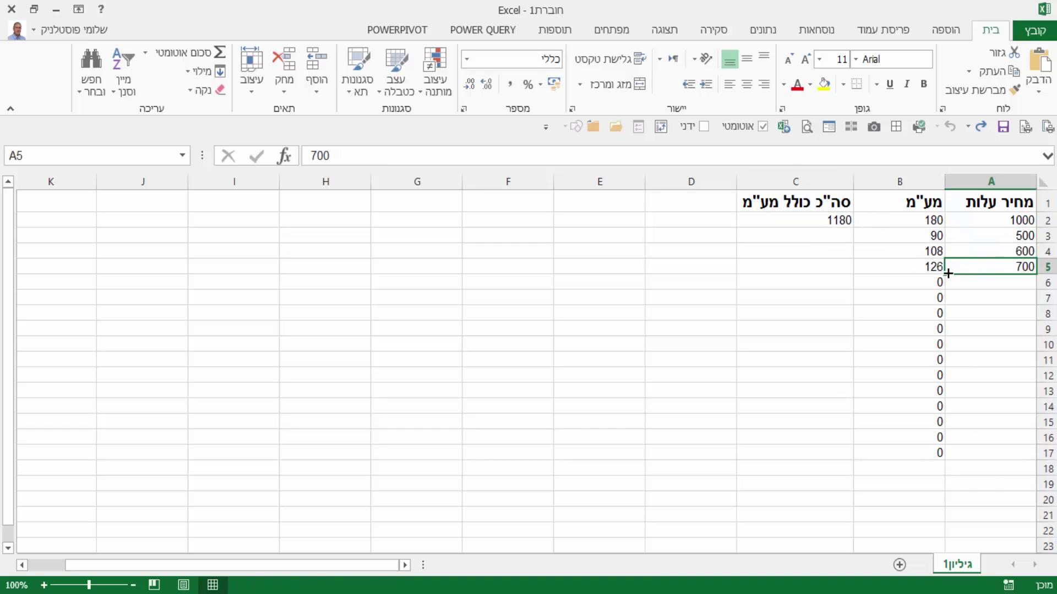
left_click(972, 255)
left_click(965, 269)
left_click_drag(971, 254, 944, 459)
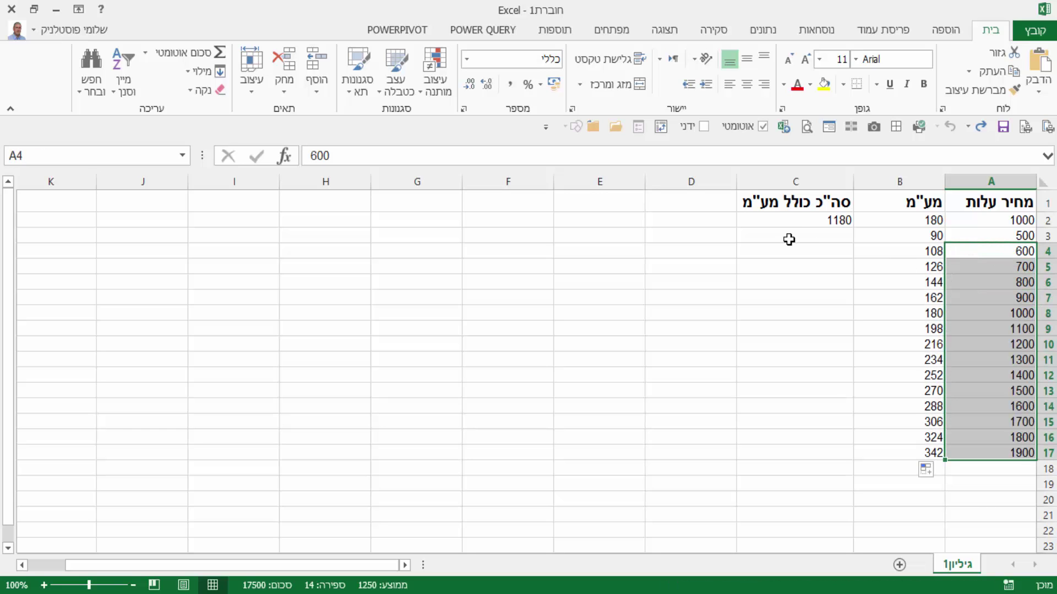
Step: Fill the SUM total from C2 down to C17, giving totals 590 to 2242
left_click(787, 222)
double_click(737, 231)
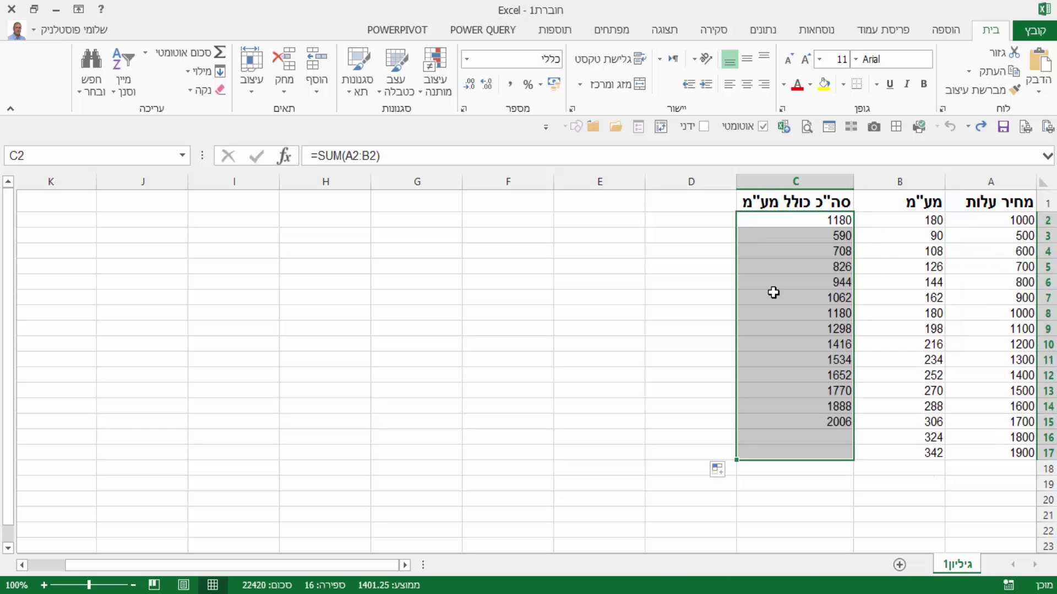
left_click(800, 330)
left_click(790, 257)
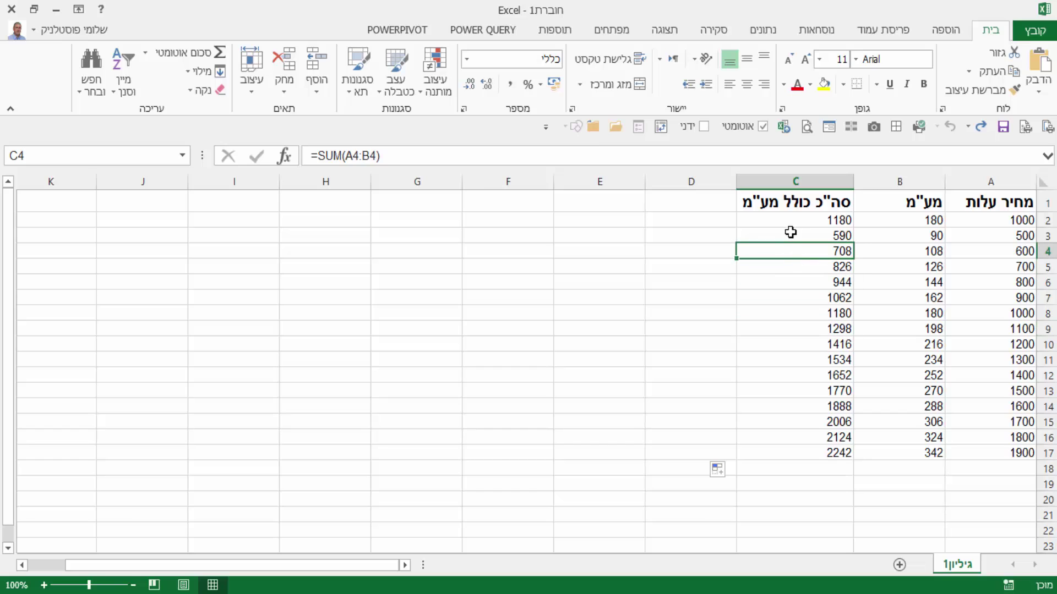
left_click(792, 224)
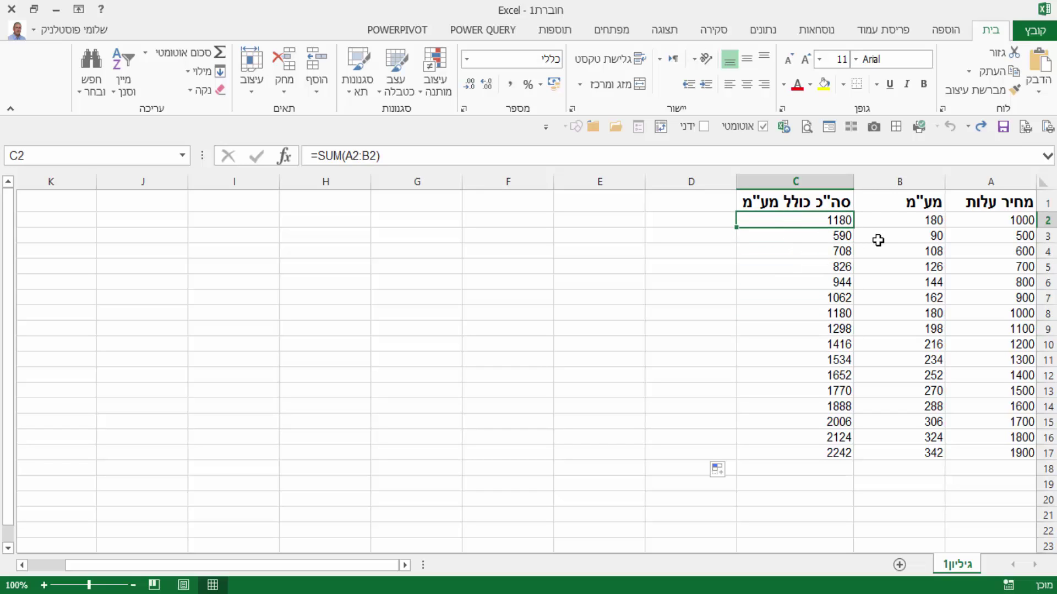
Step: Edit B2's =A2*18% formula, highlight its A2 reference, then cancel the edit unchanged
left_click(1015, 232)
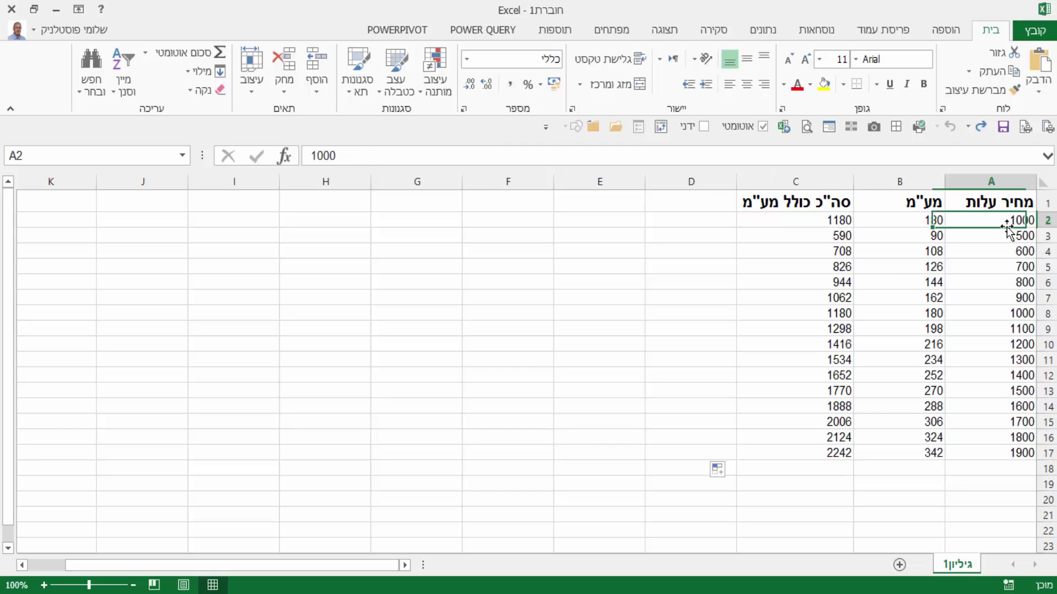
left_click(908, 203)
left_click(910, 219)
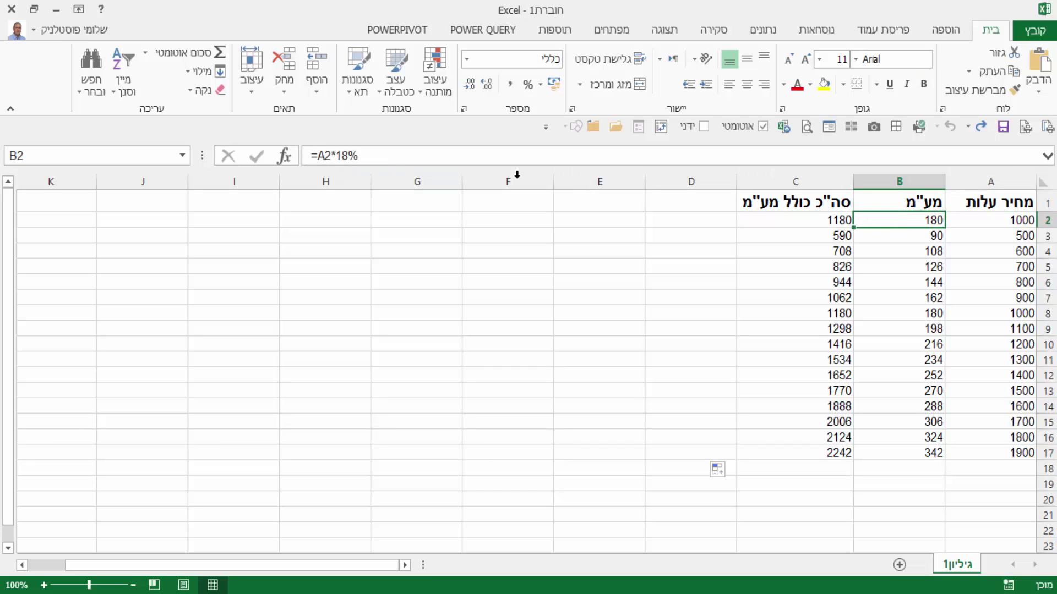
double_click(881, 220)
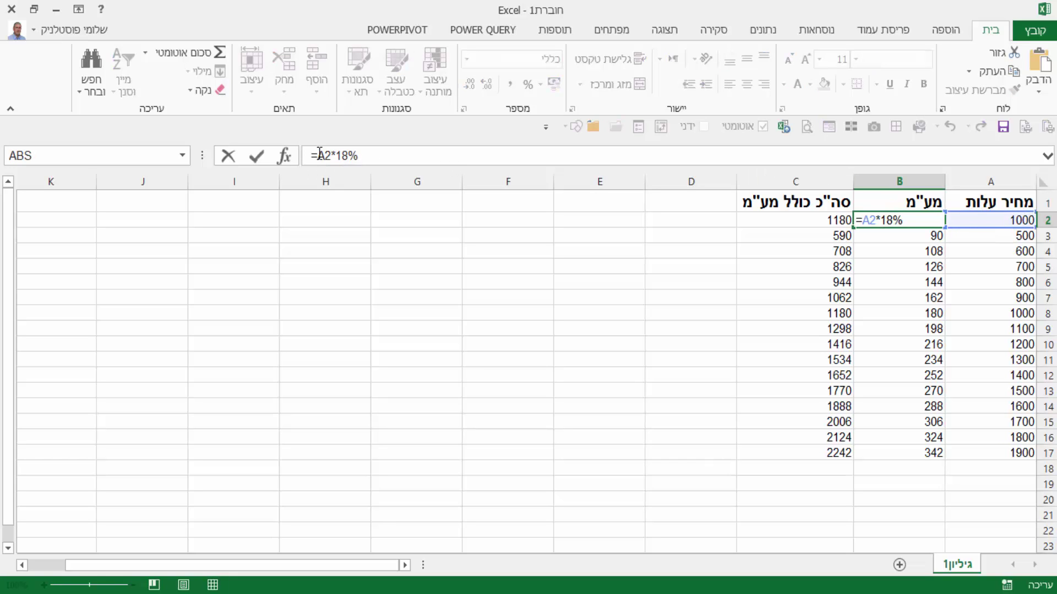
left_click_drag(320, 155, 327, 156)
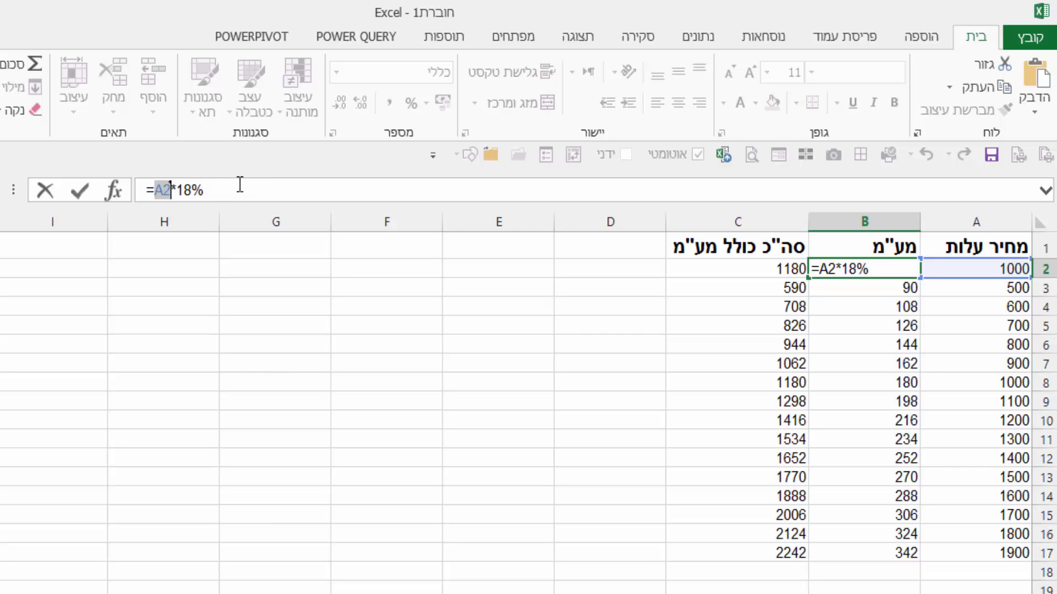
key("Escape")
Step: Insert two rows above the headers, then put the VAT label in A1 and 18% in B1
left_click(1046, 249)
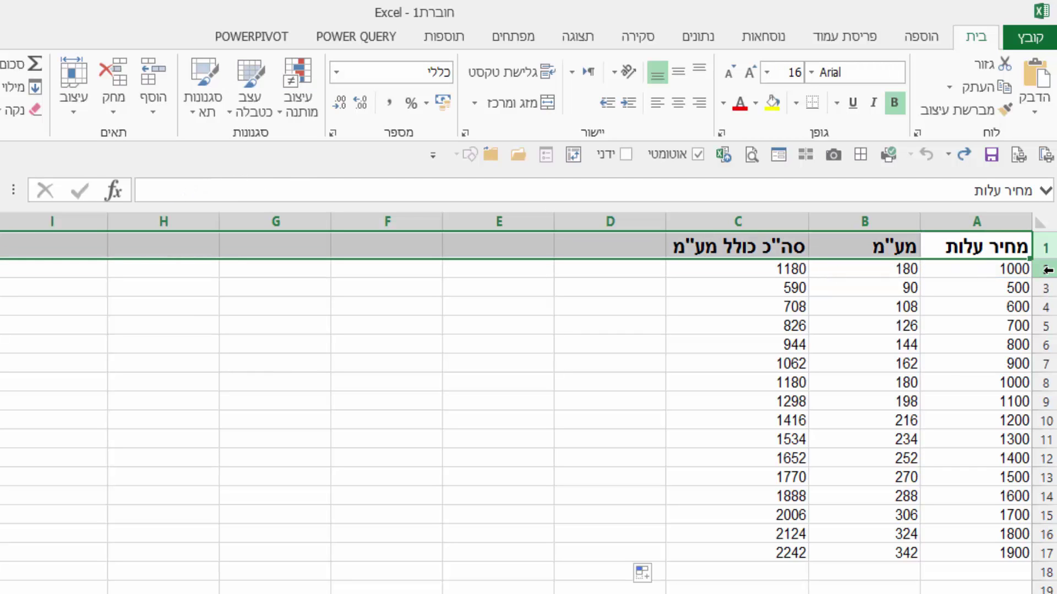
key("ctrl+plus")
key("ctrl+plus")
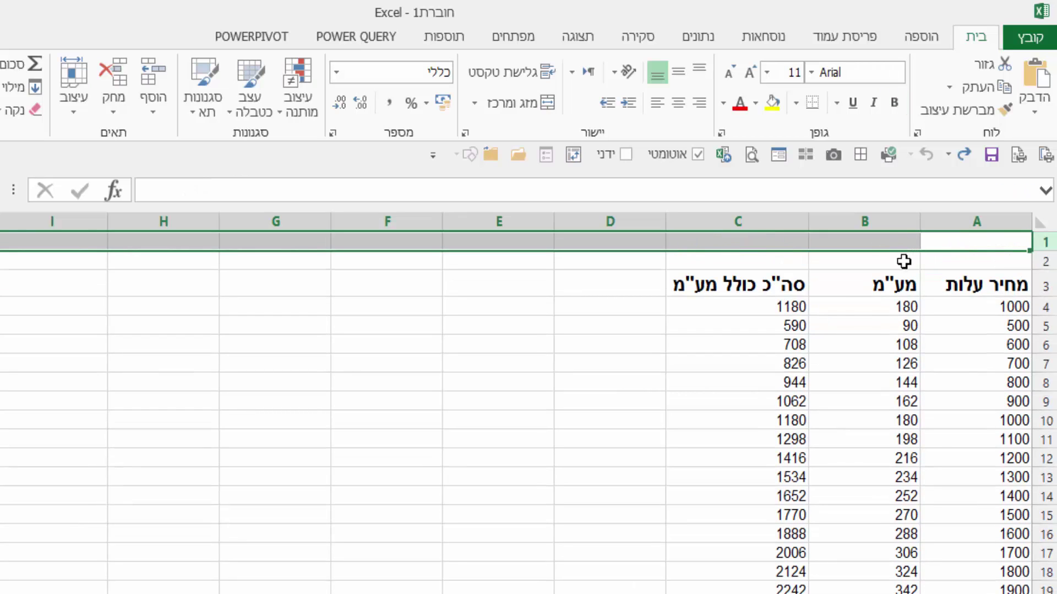
left_click(983, 244)
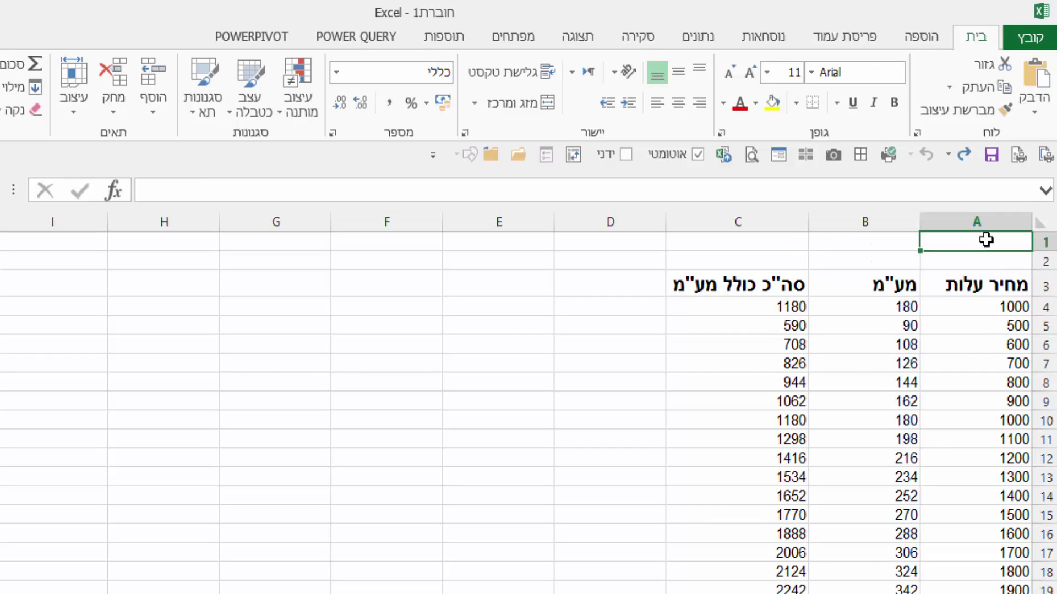
type("מע\"מ")
key("Tab")
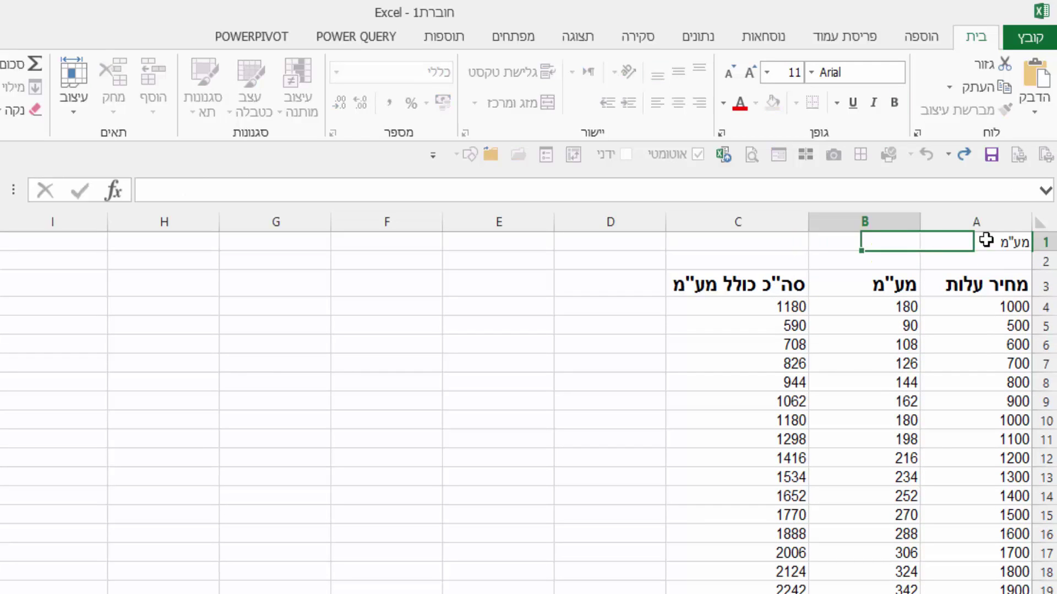
type("18%")
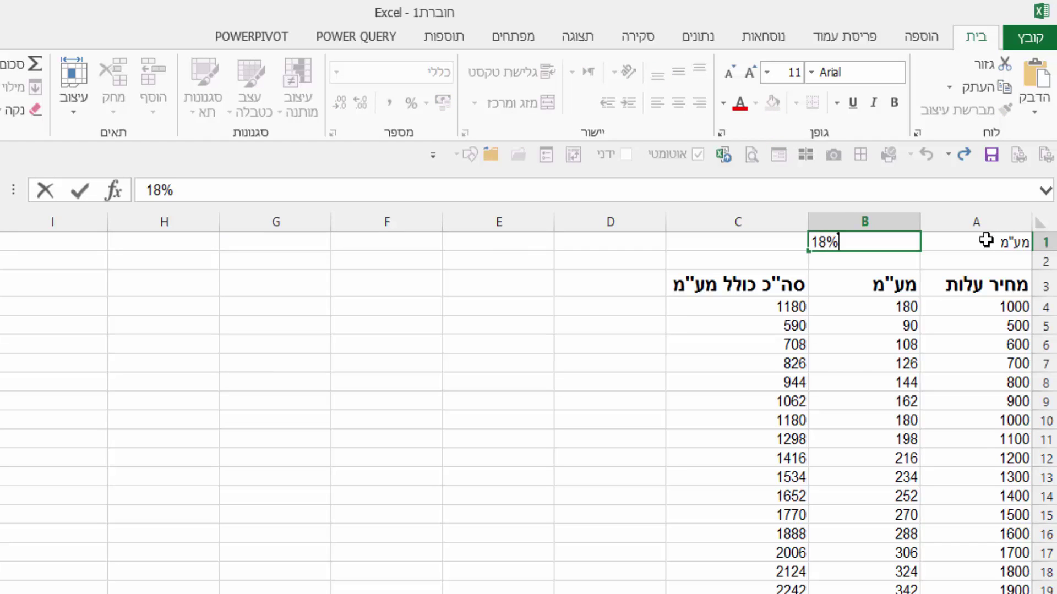
key("Return")
Step: Replace the hard-coded 18% in B4's formula with B1, making it =A4*B1
left_click(911, 304)
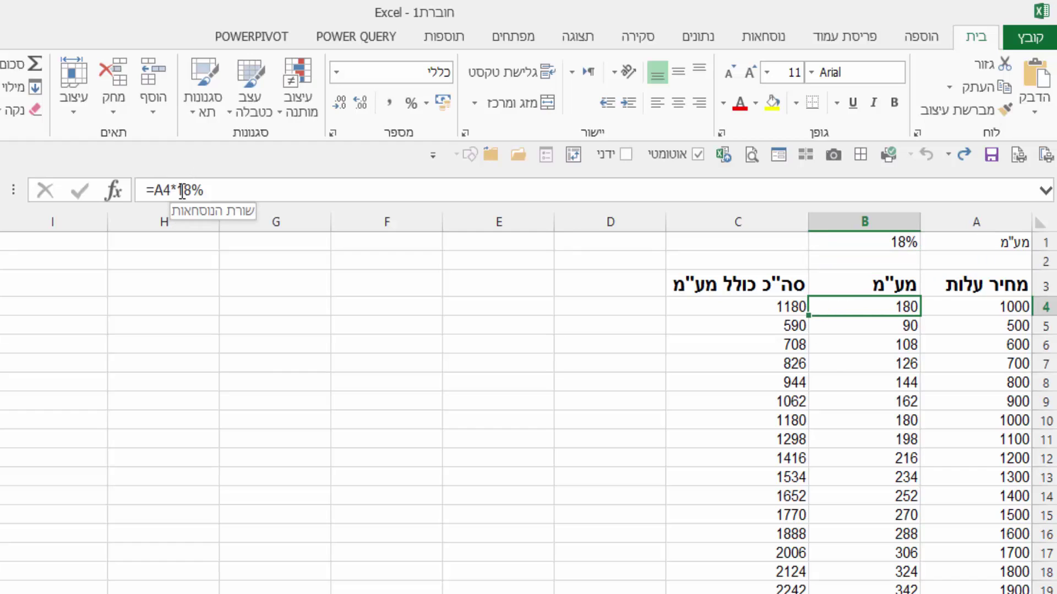
left_click_drag(182, 190, 205, 191)
key("BackSpace")
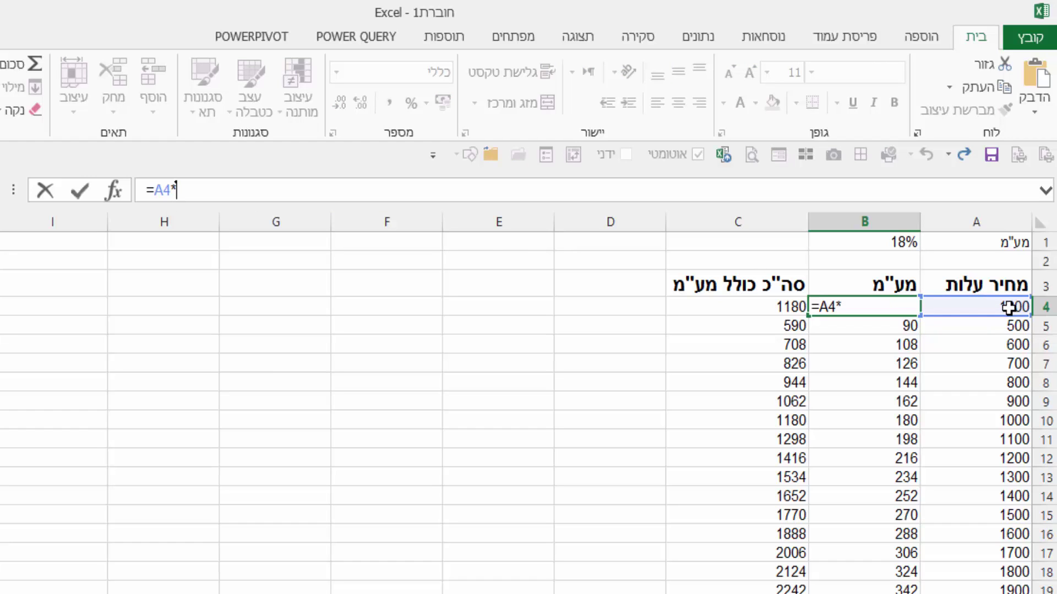
left_click(891, 240)
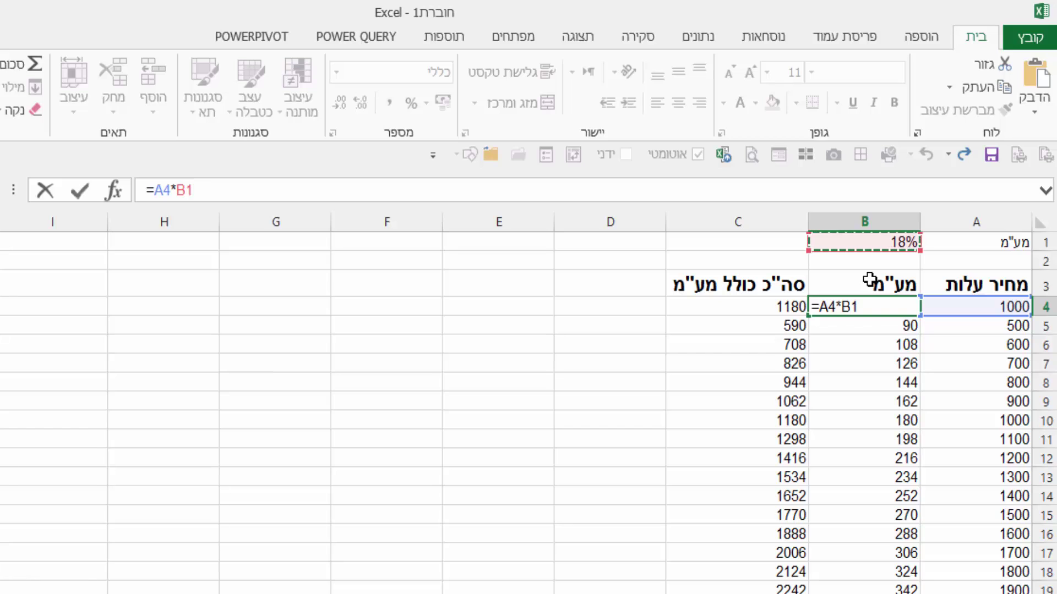
key("Return")
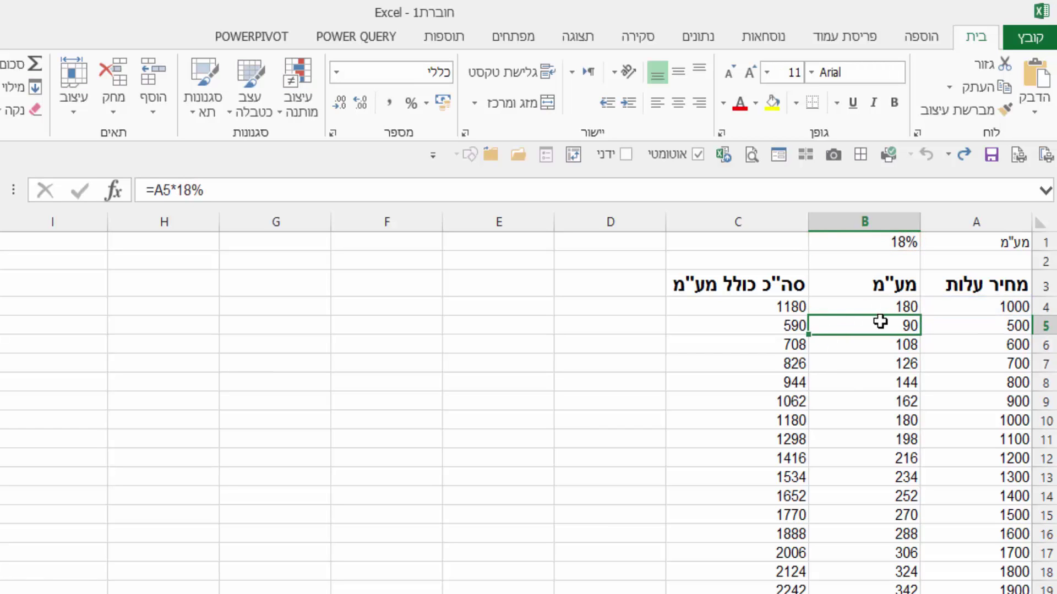
left_click(874, 306)
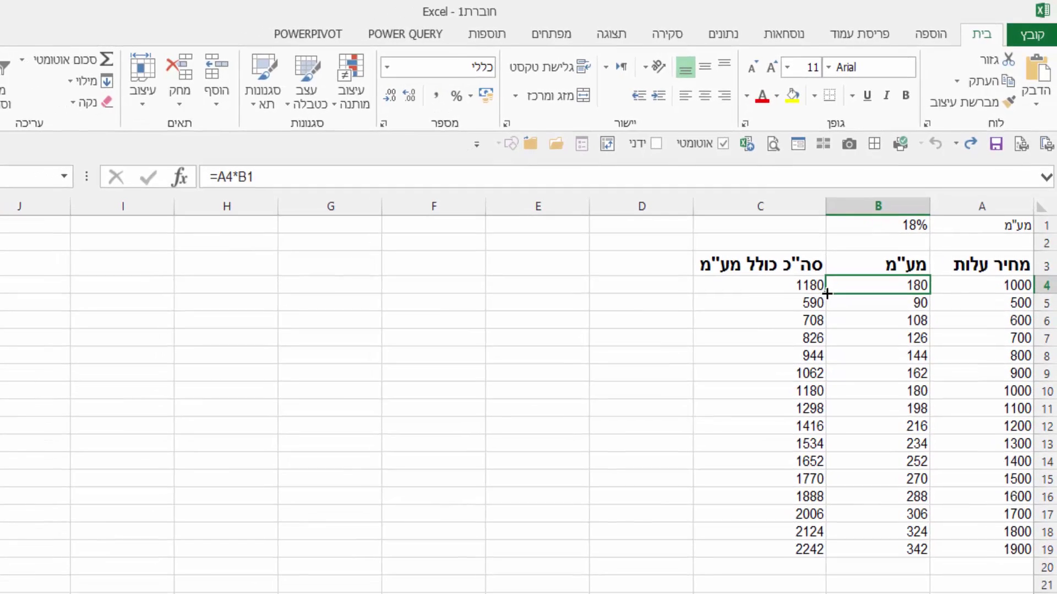
Step: Copy =A4*B1 from B4 down to B19, which yields 0, #VALUE! and oversized results
left_click_drag(827, 294, 859, 557)
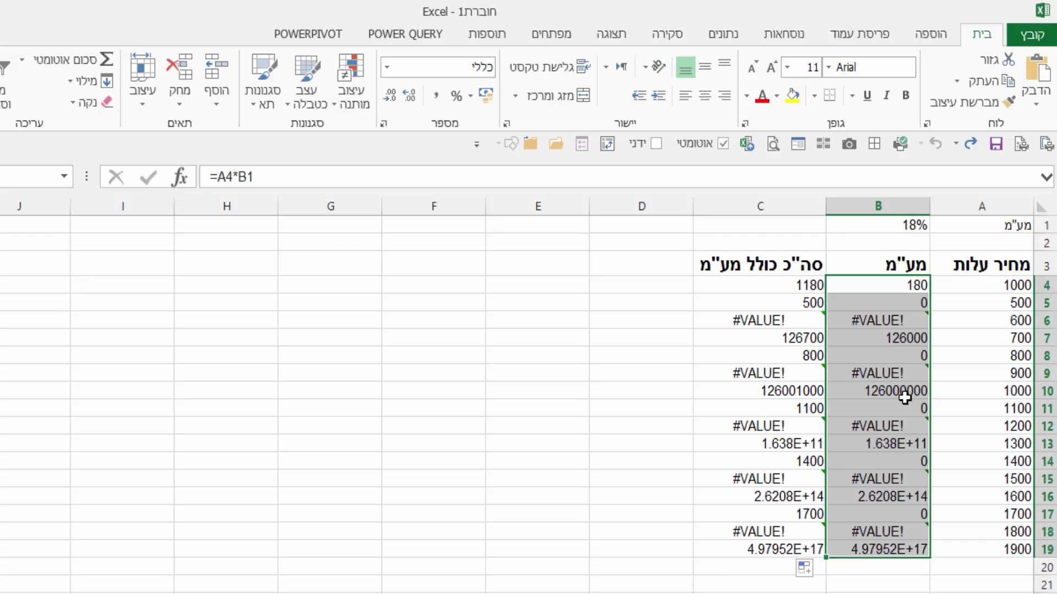
left_click(893, 302)
left_click(833, 287)
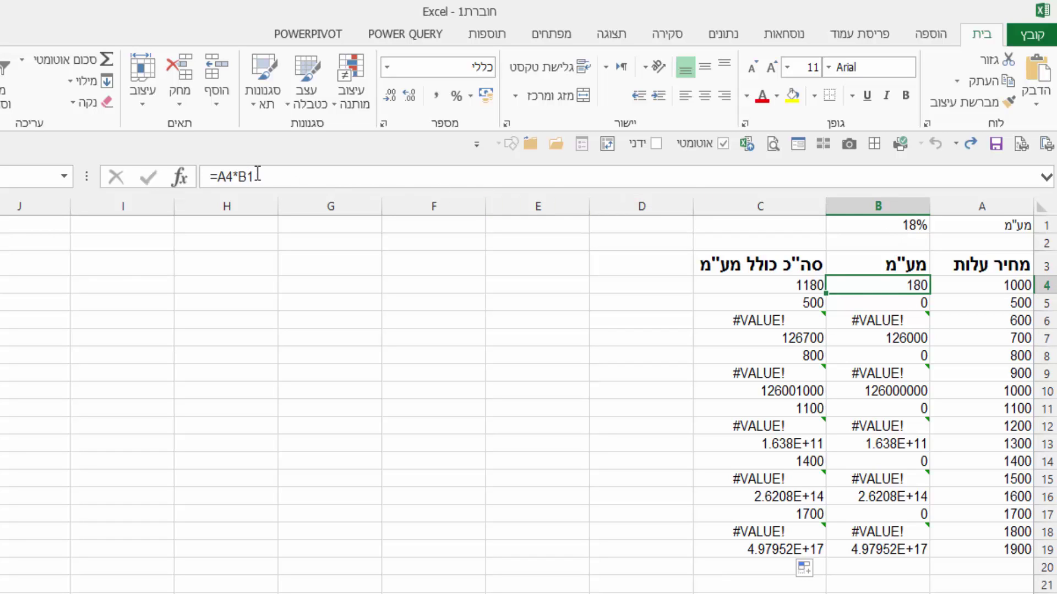
Step: Inspect the shifted rate references in the copied formulas in B5 and B10
left_click(860, 308)
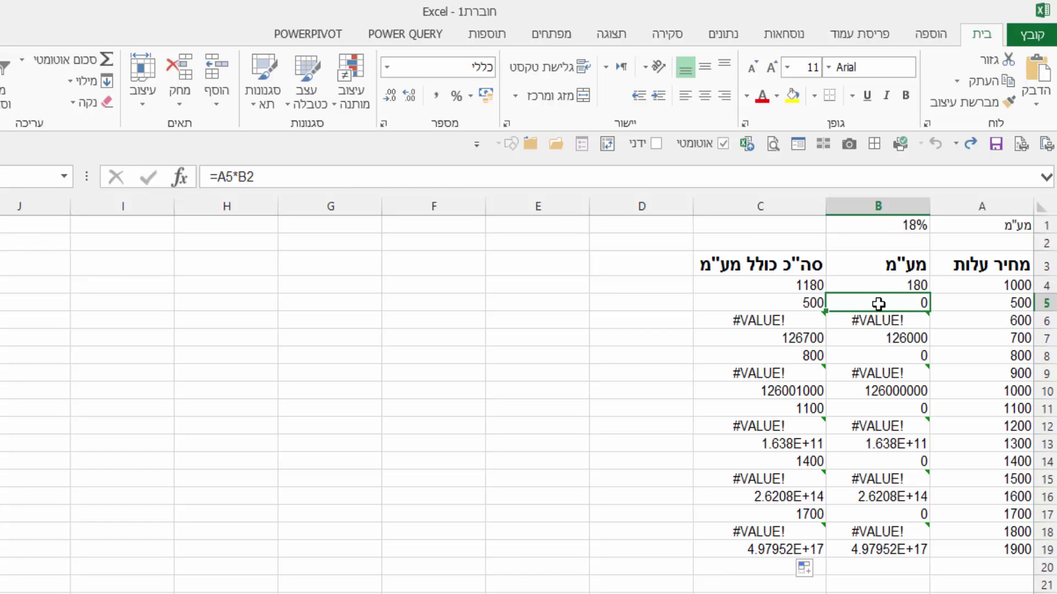
double_click(877, 303)
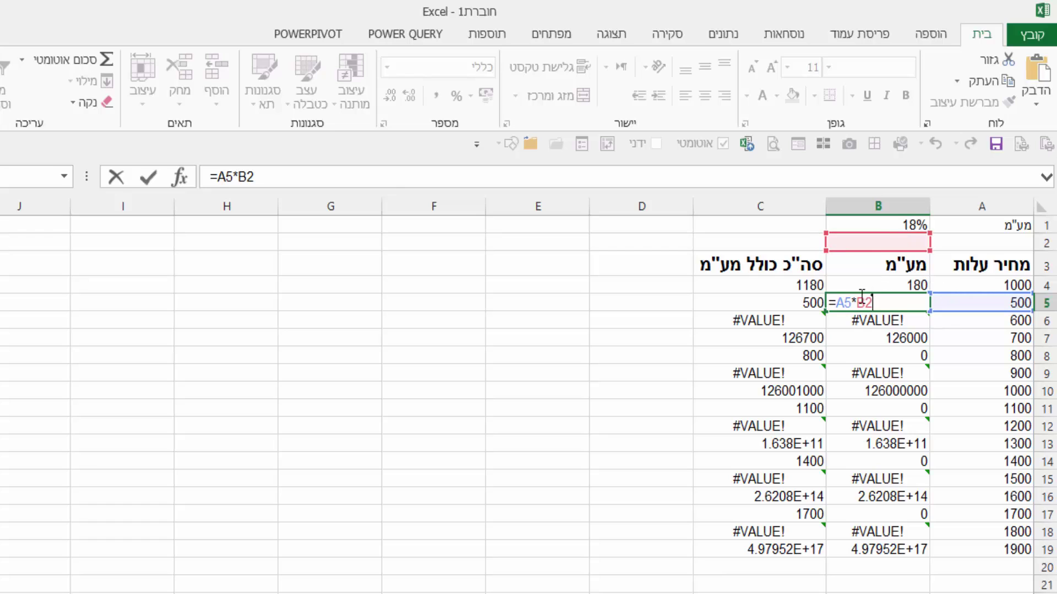
key("ctrl+Return")
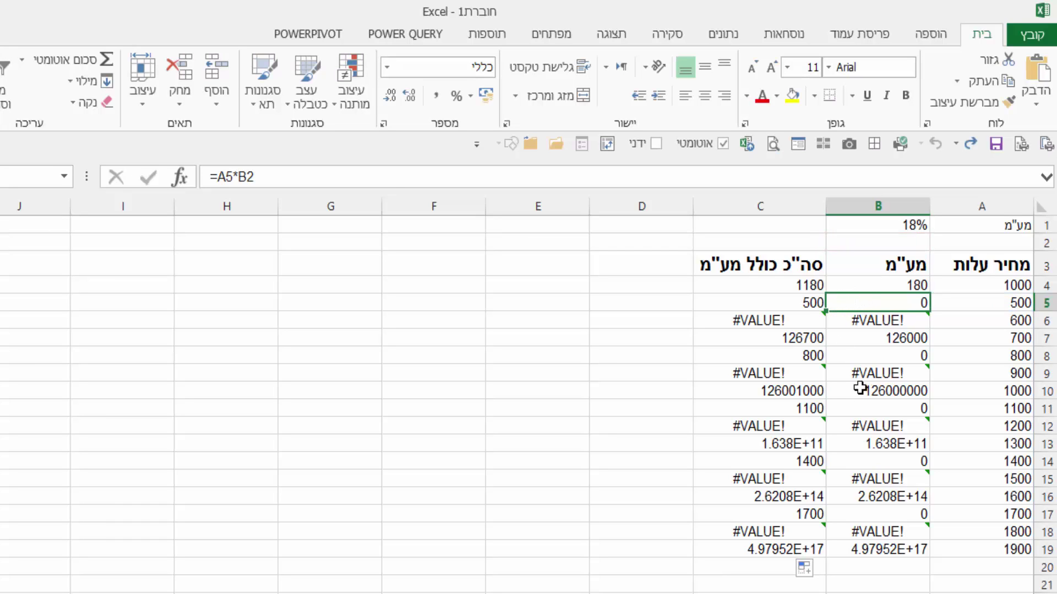
left_click(864, 391)
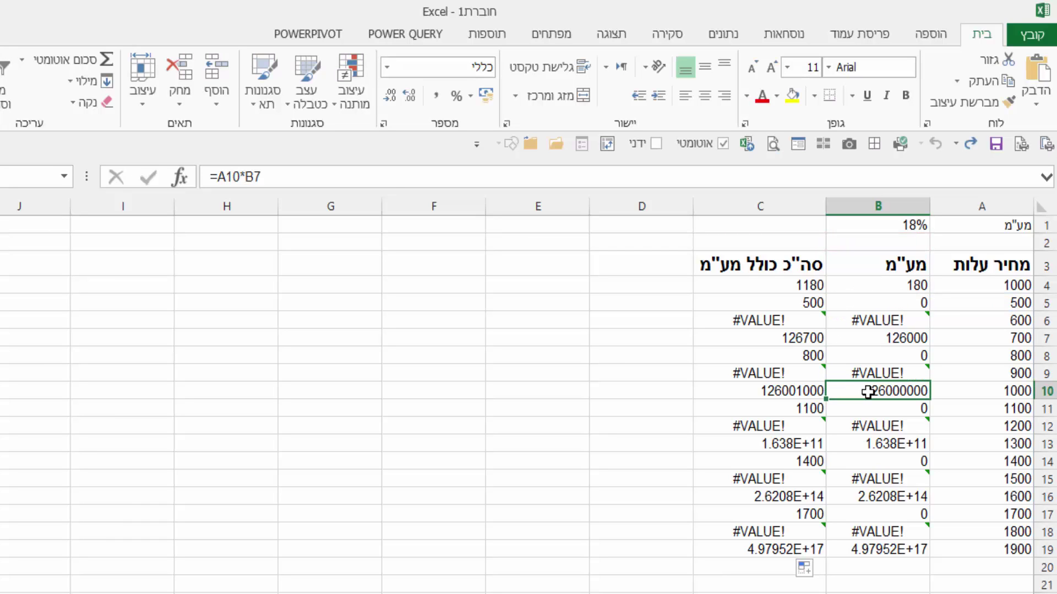
left_click(874, 373)
left_click(873, 392)
double_click(874, 392)
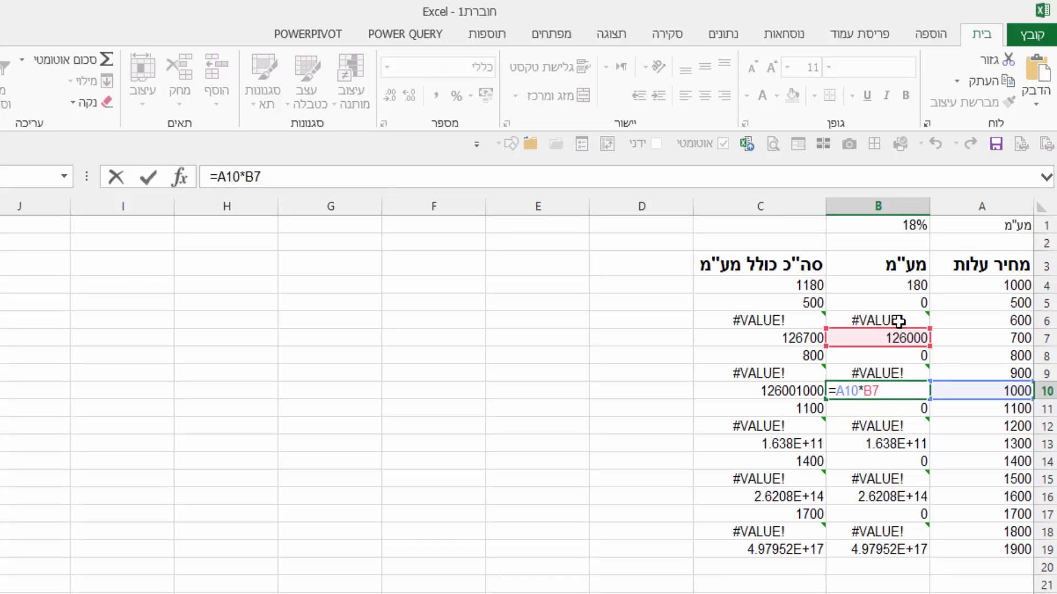
key("ctrl+Return")
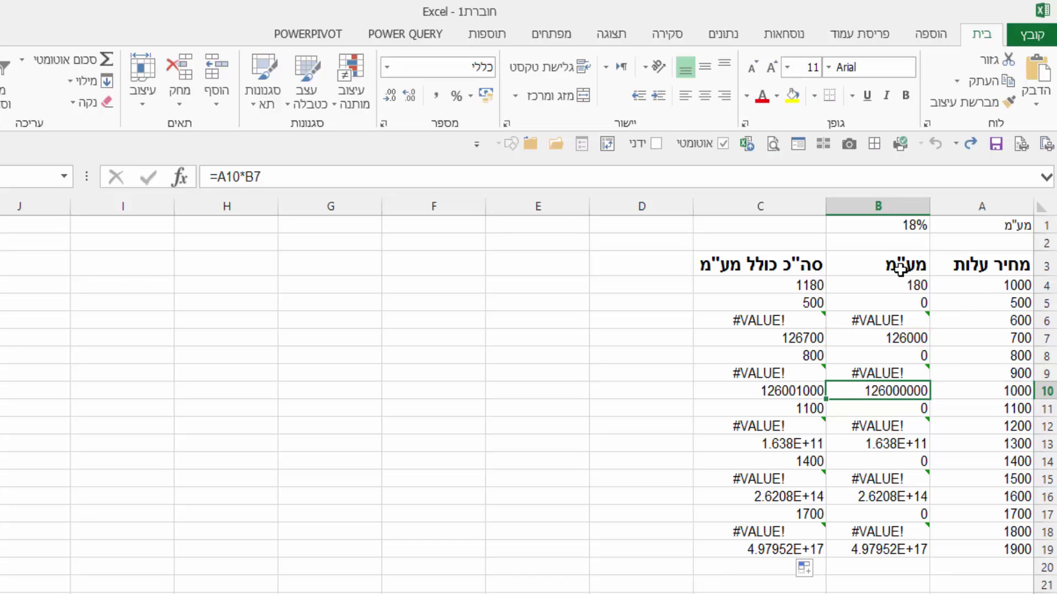
Step: Select B5:B19 and delete the faulty copied VAT formulas
left_click(881, 285)
left_click(886, 306)
left_click_drag(886, 307, 889, 549)
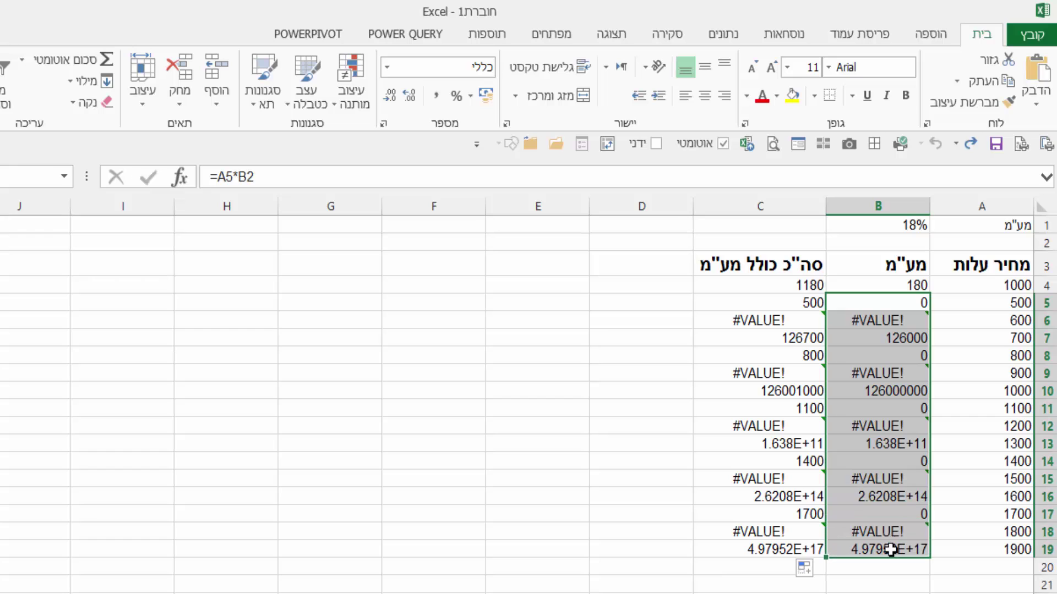
key("Delete")
Step: Toggle B4's B1 reference with F4 so the formula reads =A4*$B$1
left_click(886, 285)
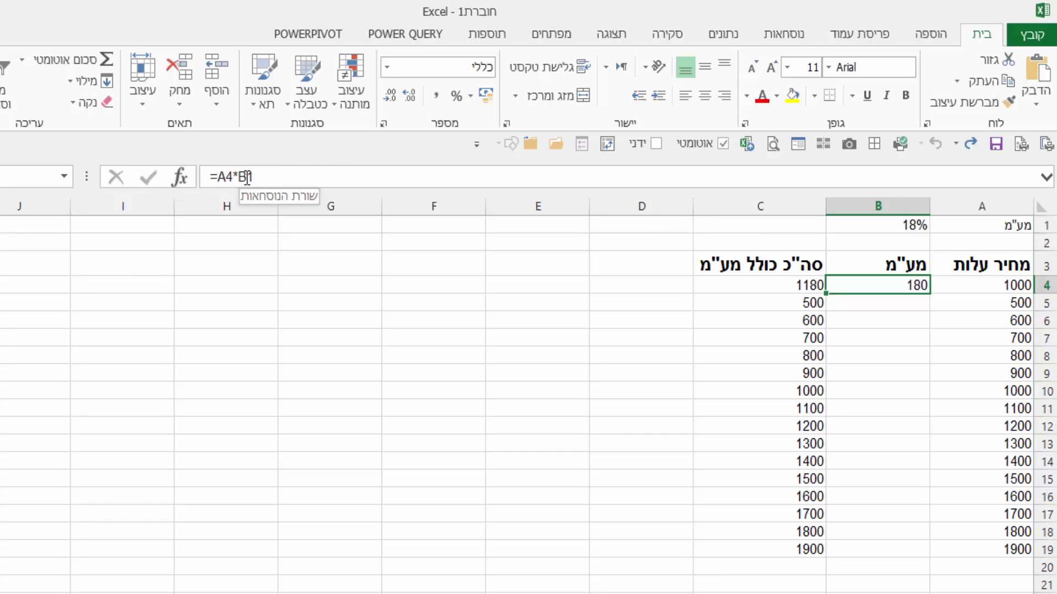
left_click(242, 177)
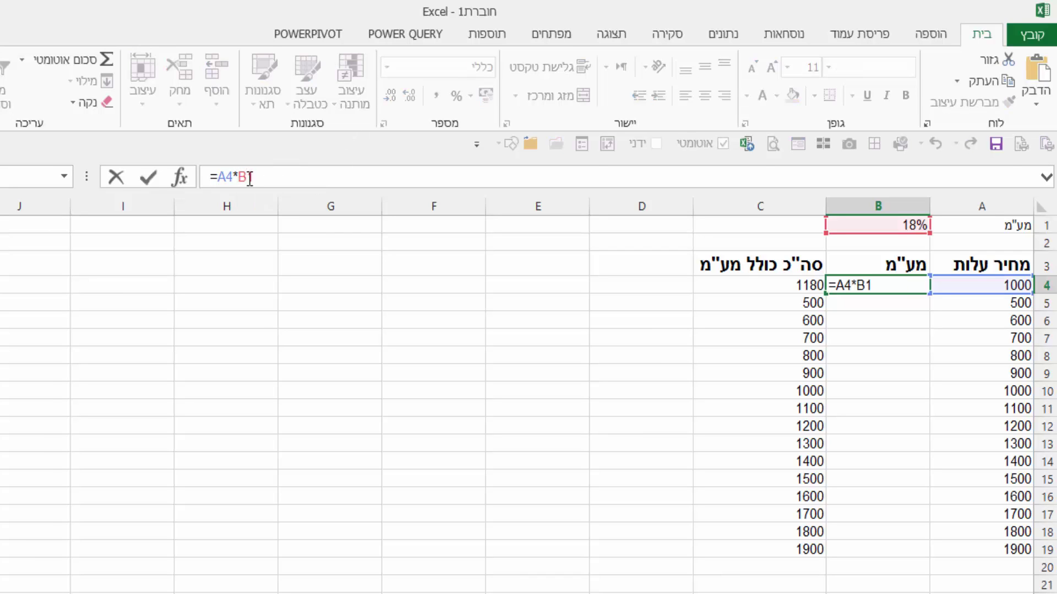
key("F4")
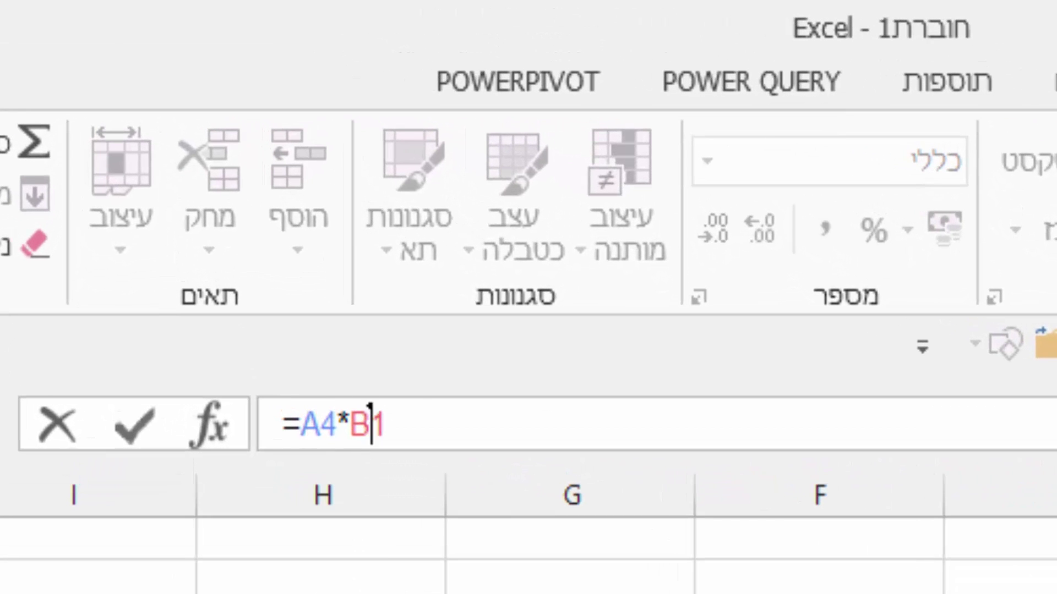
key("F4")
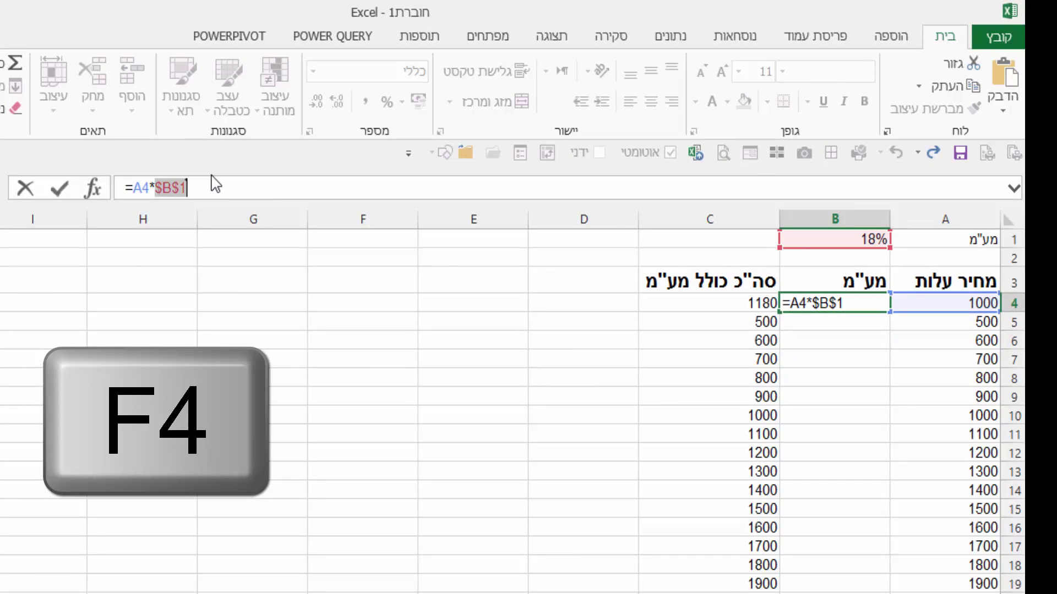
key("Return")
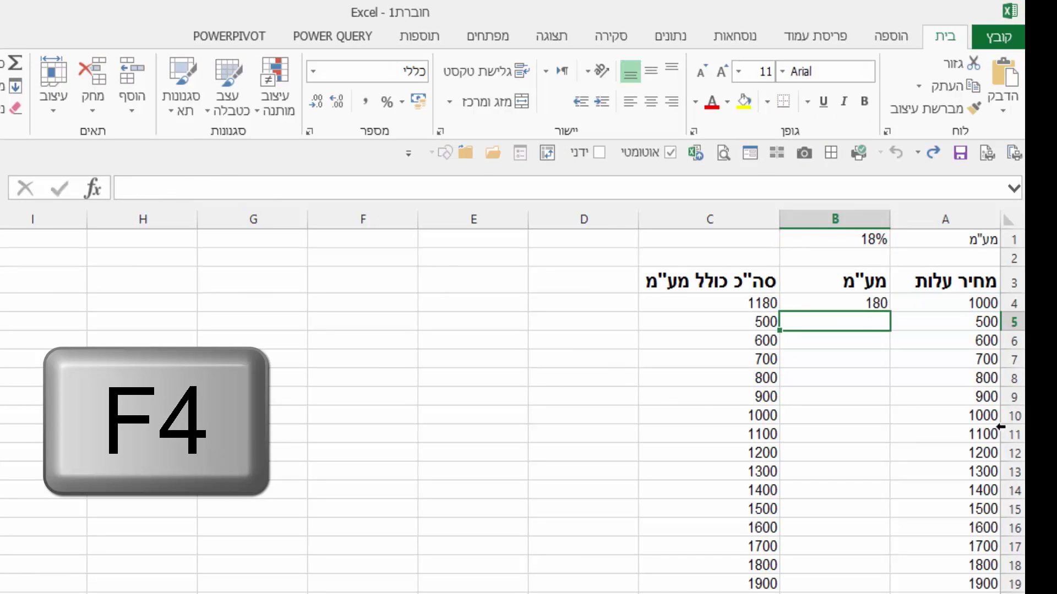
Step: Fill =A4*$B$1 from B4 down to B19 and verify B17 reads =A17*$B$1
left_click(837, 304)
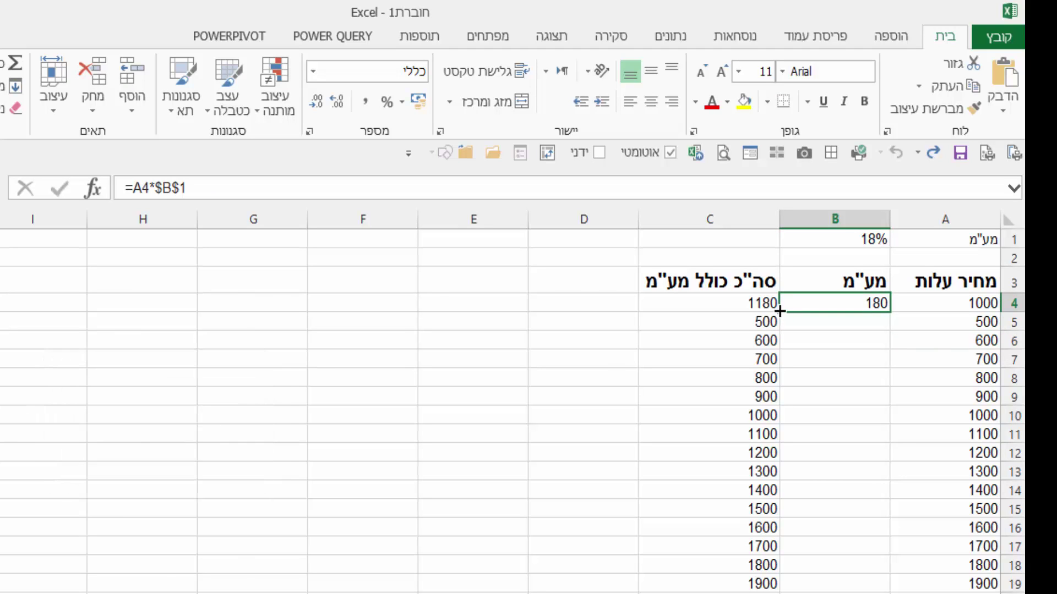
double_click(781, 313)
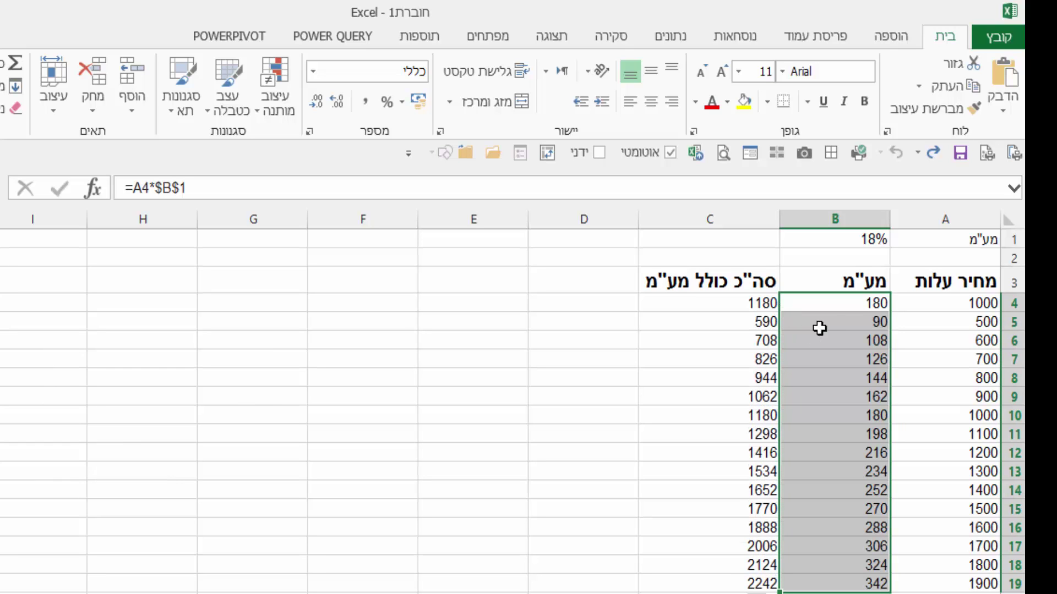
left_click(822, 578)
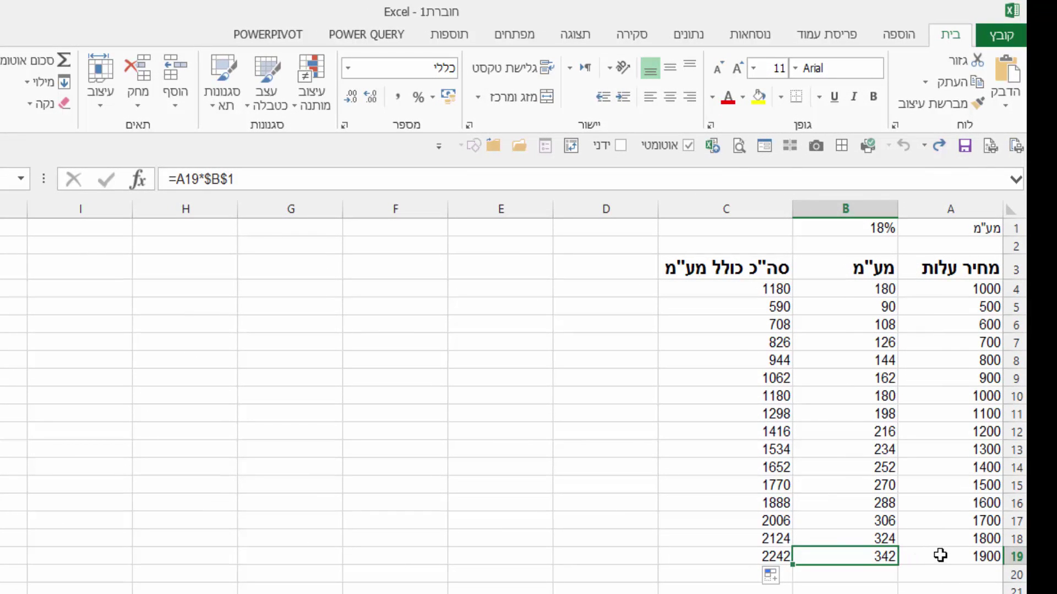
left_click(848, 519)
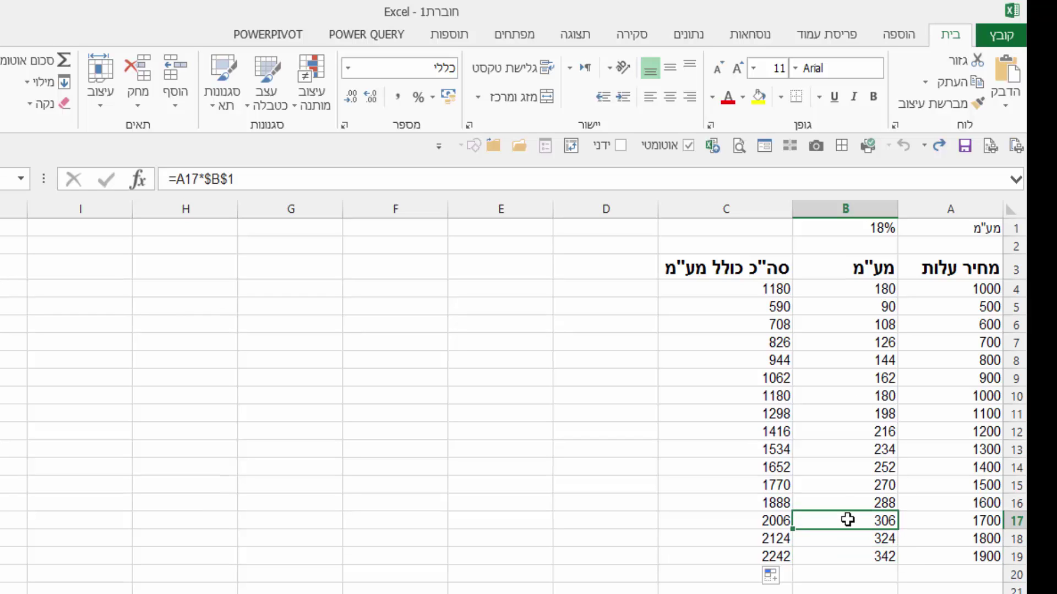
double_click(848, 519)
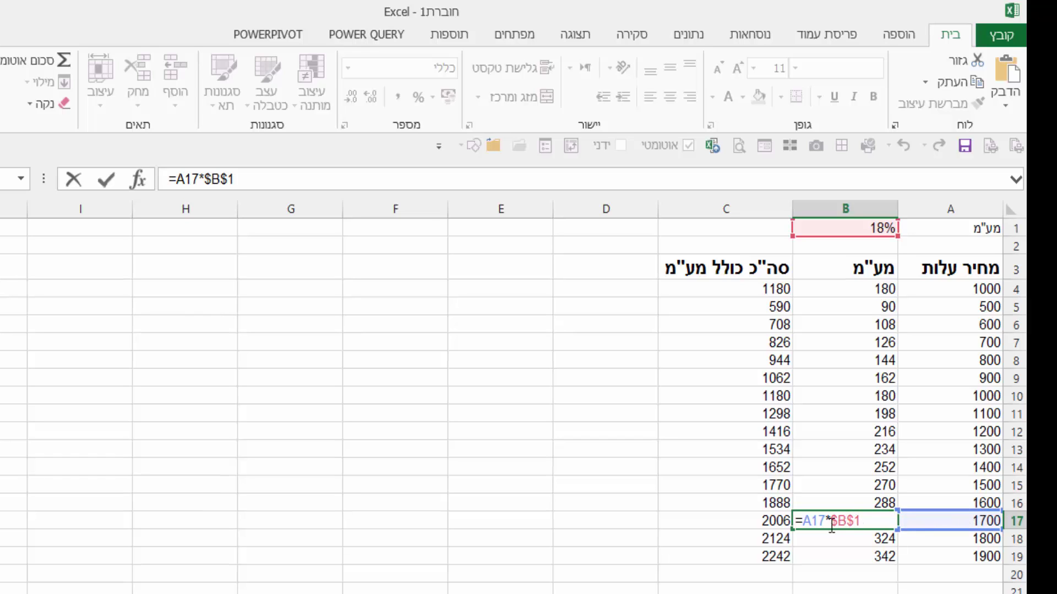
Step: Change B1's VAT rate to 17%, recalculating VAT to 170–323, and check B4's formula
left_click(836, 504)
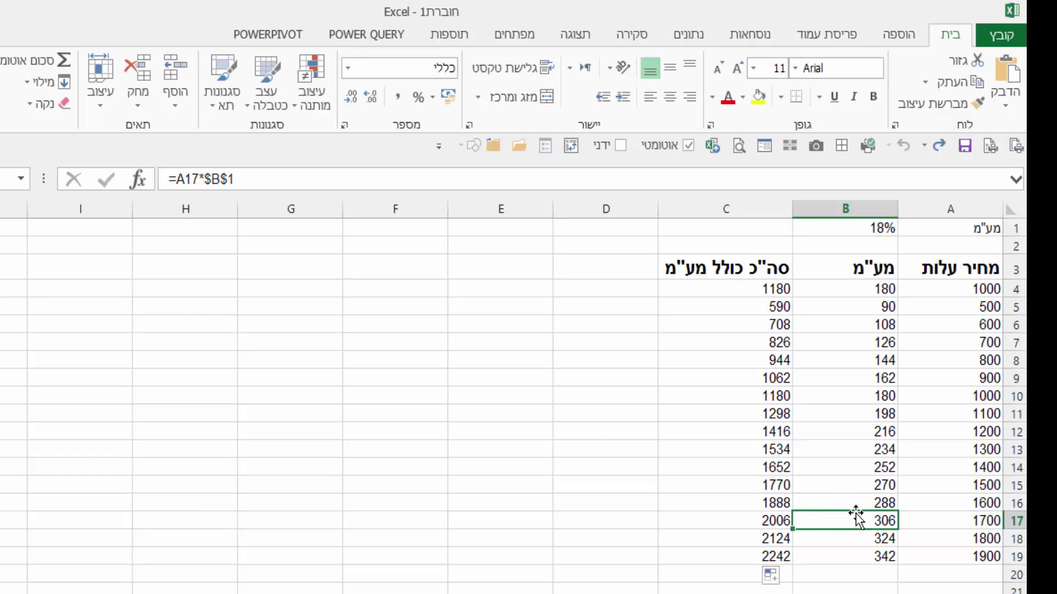
left_click(855, 228)
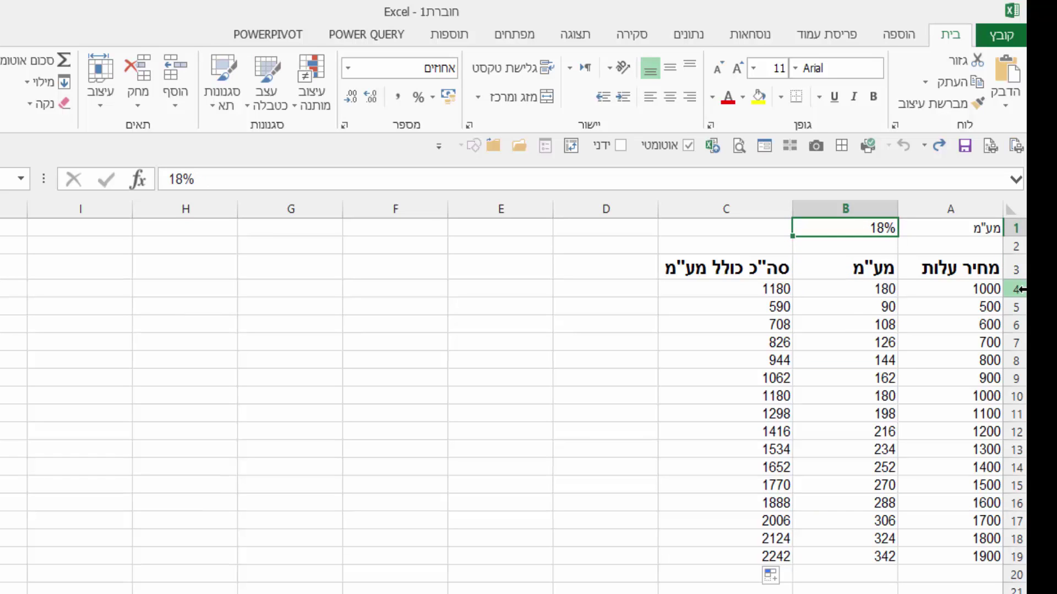
type("17")
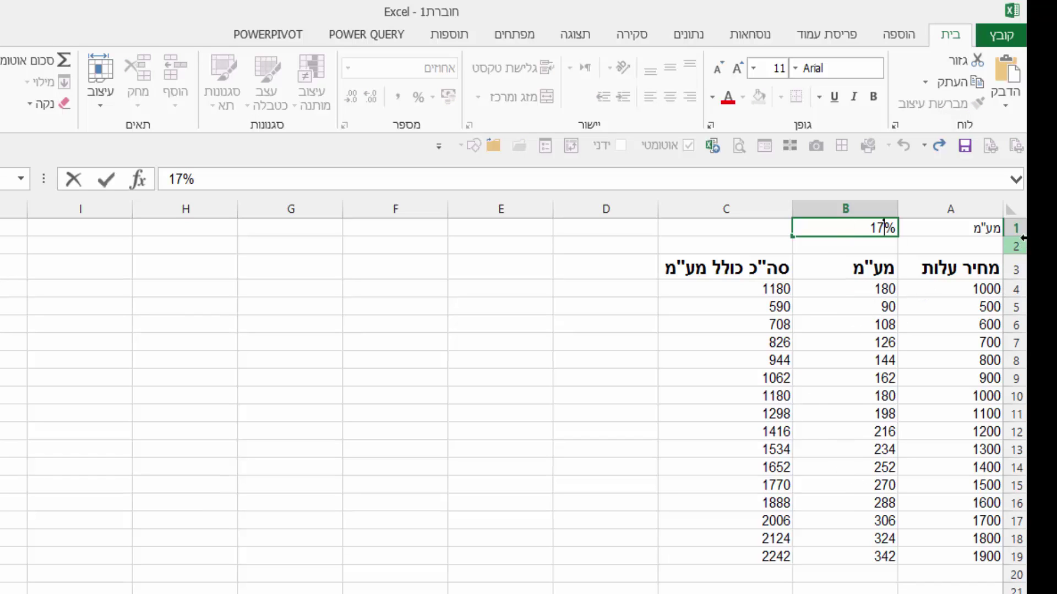
key("Return")
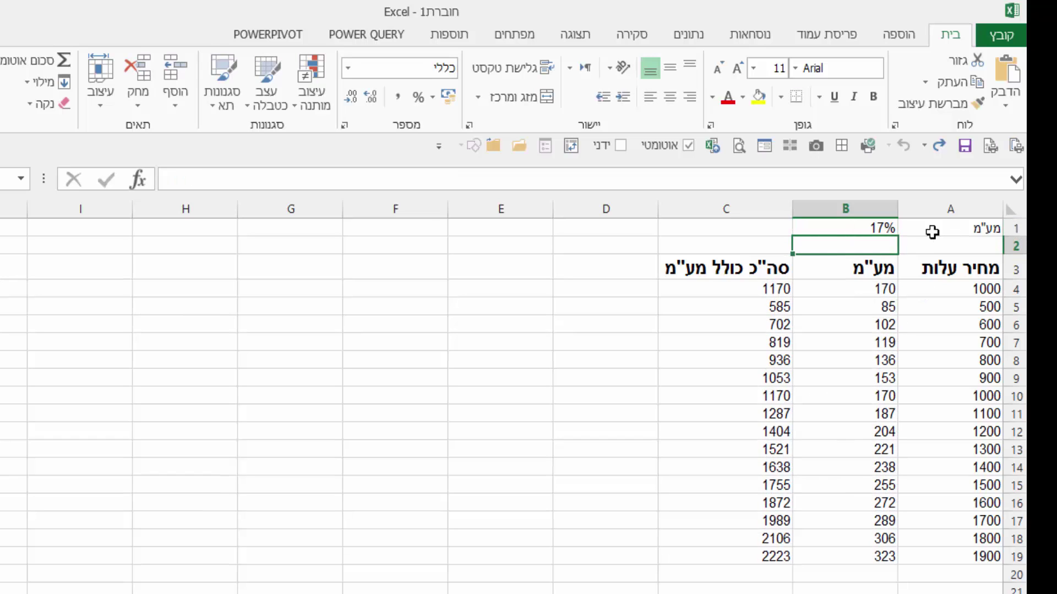
left_click(890, 230)
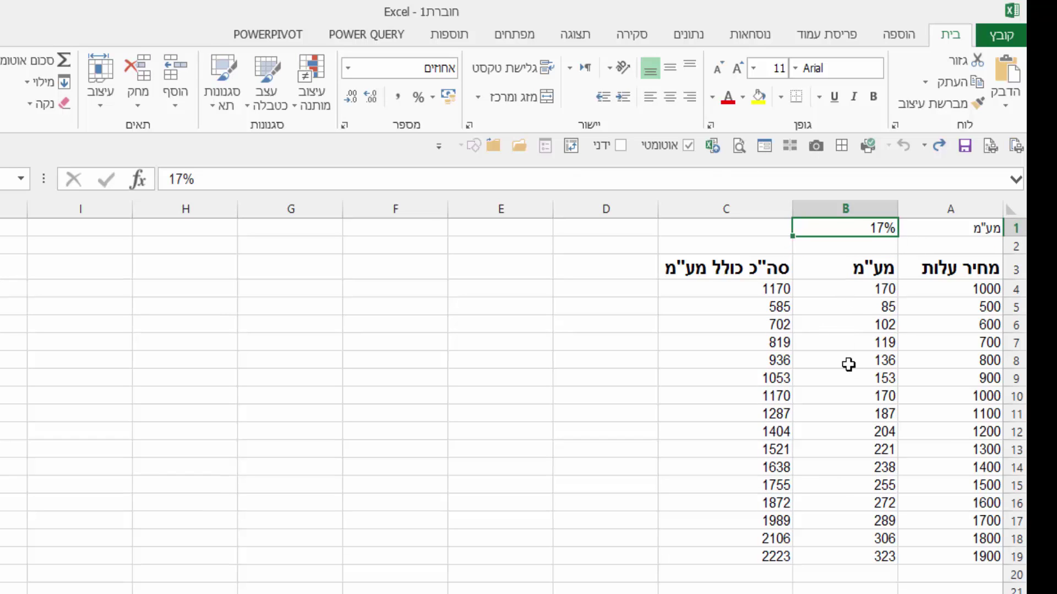
left_click(859, 291)
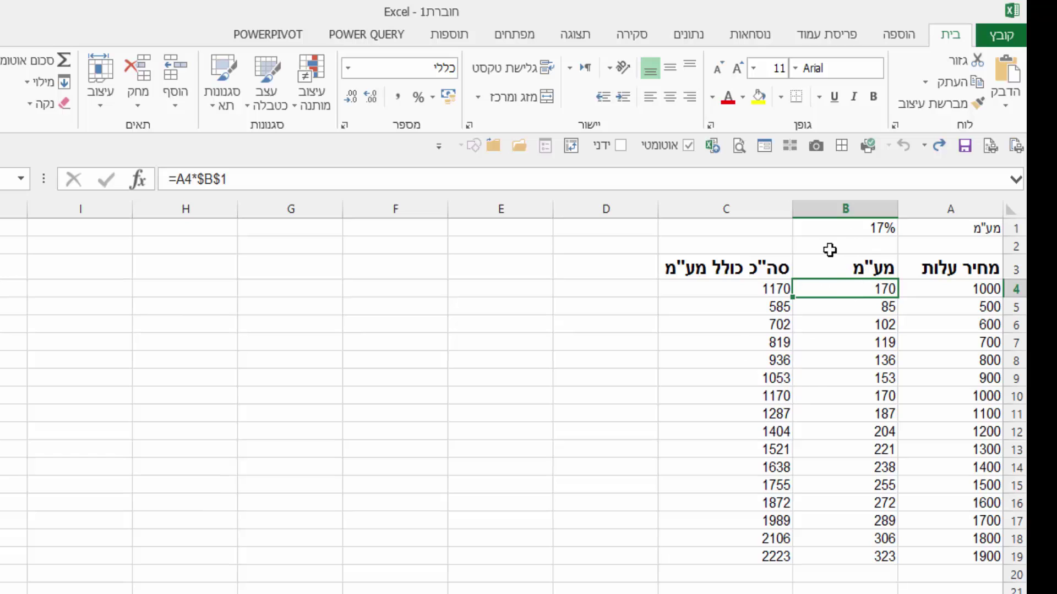
left_click(219, 182)
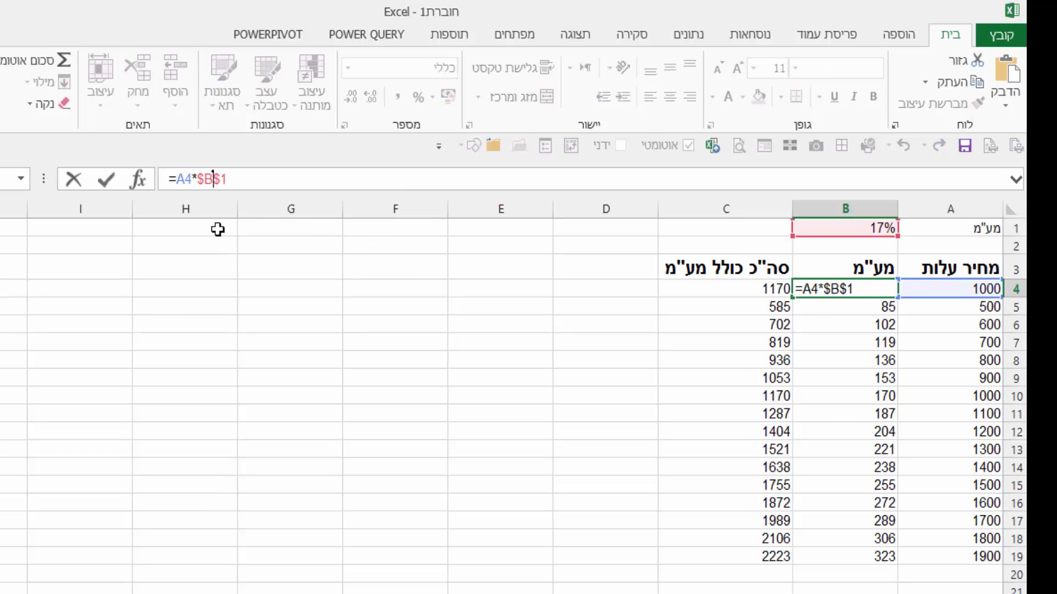
key("F4")
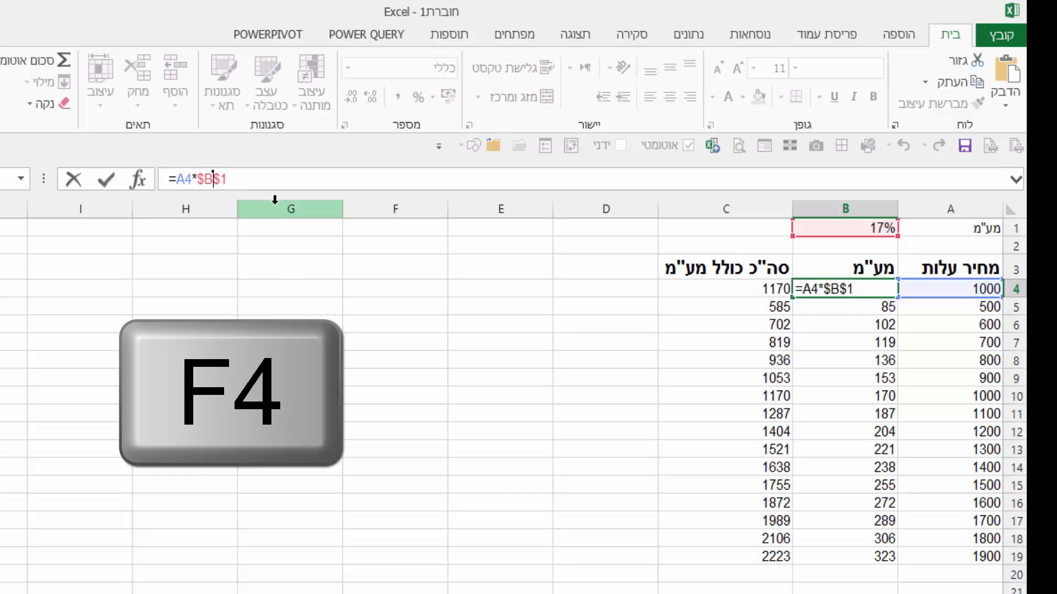
key("F4")
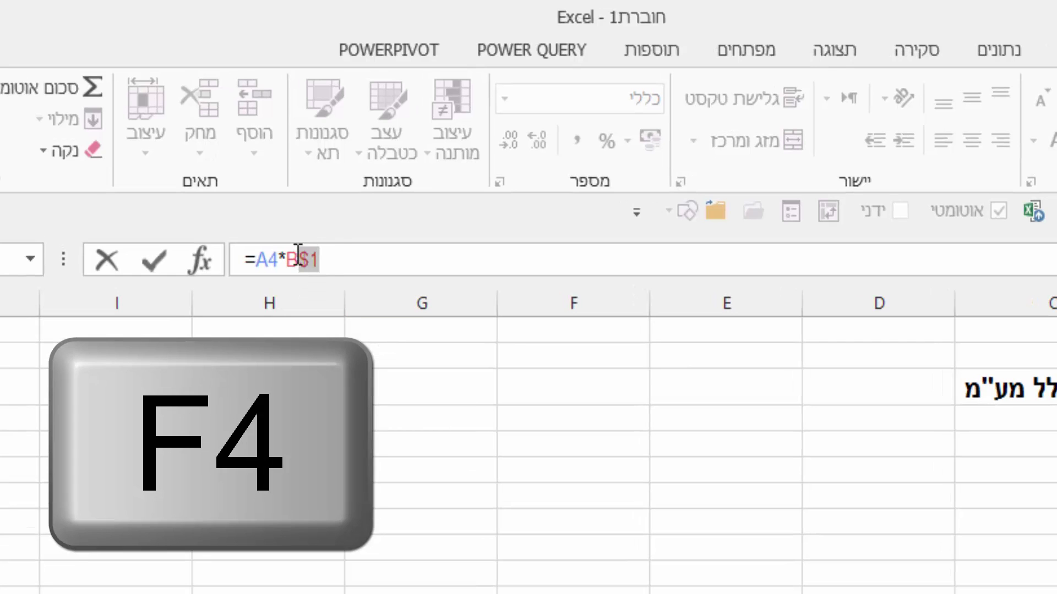
key("F4")
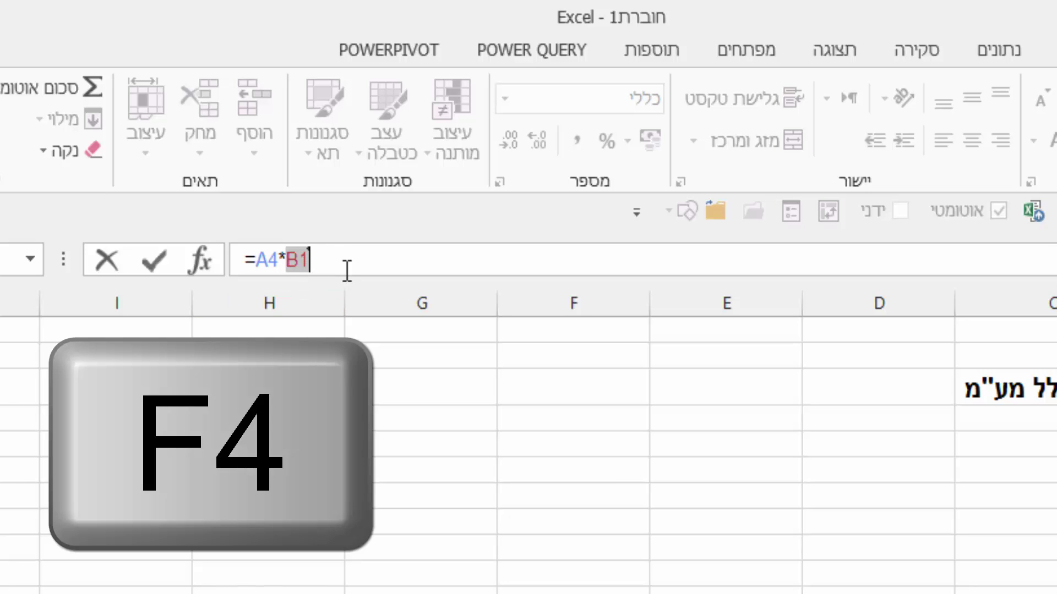
left_click_drag(307, 258, 311, 259)
left_click(297, 259)
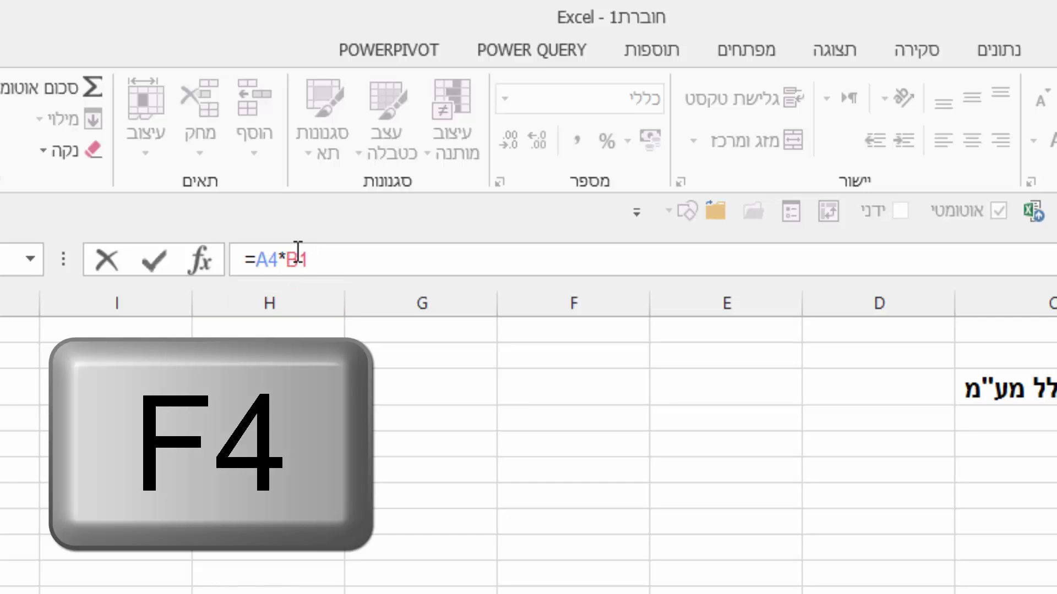
key("F4")
key("F4")
key("F4")
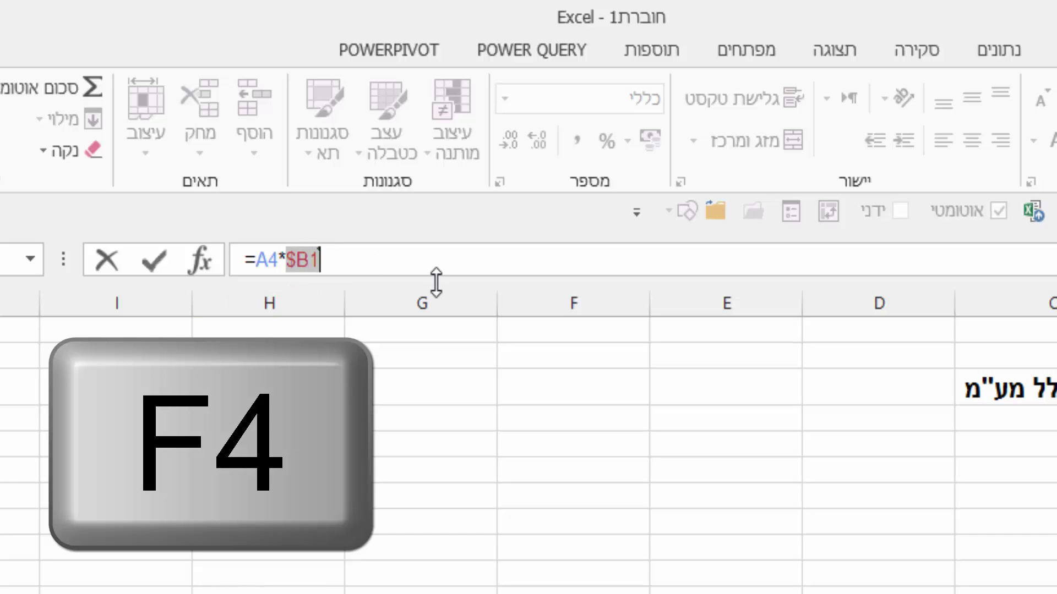
key("F4")
key("F4")
key("F4")
key("F4")
key("F4")
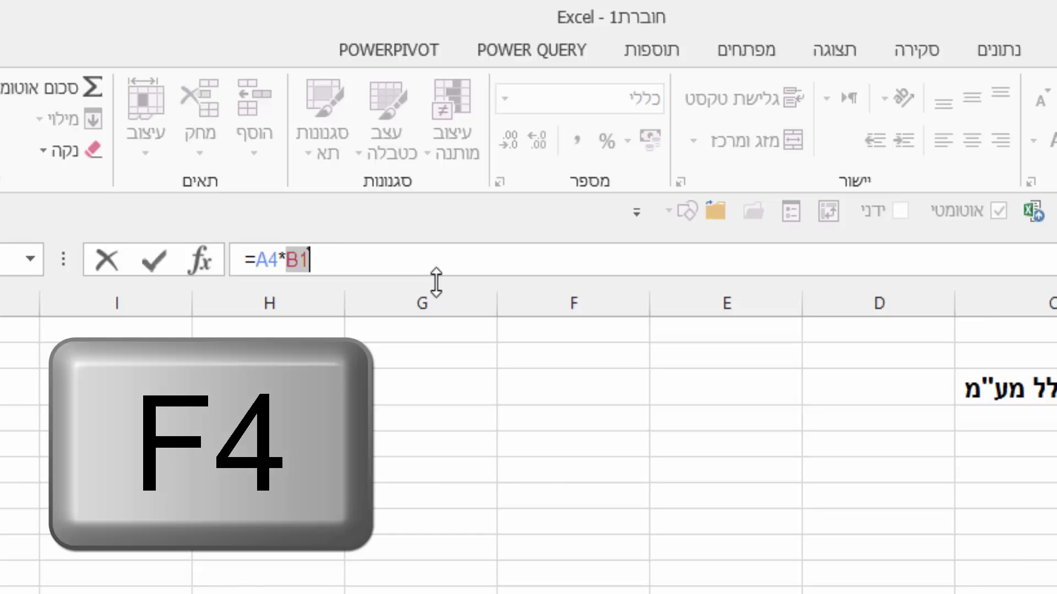
key("F4")
key("F4")
key("F4")
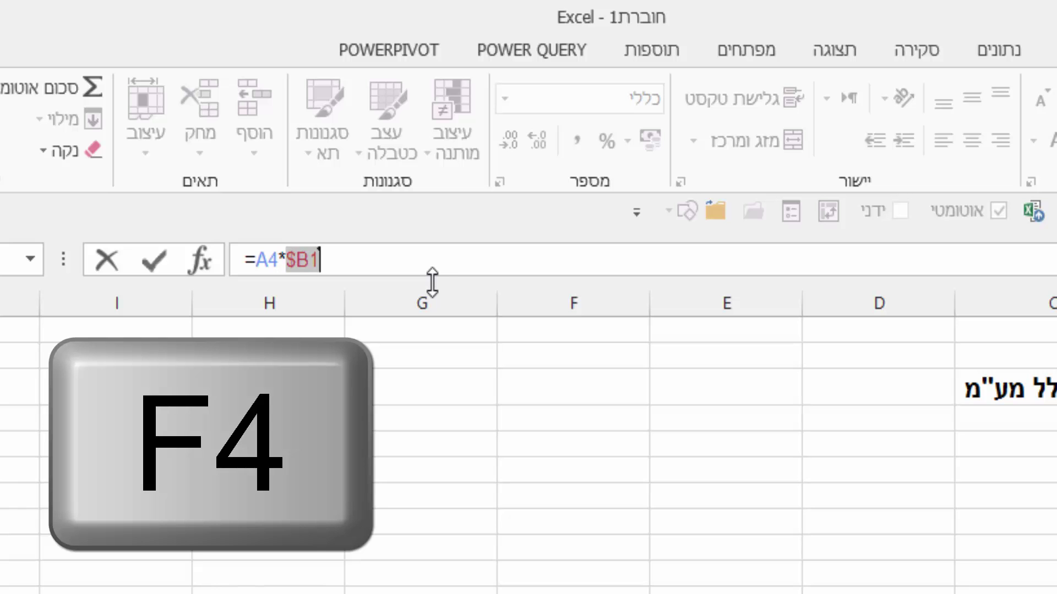
key("F4")
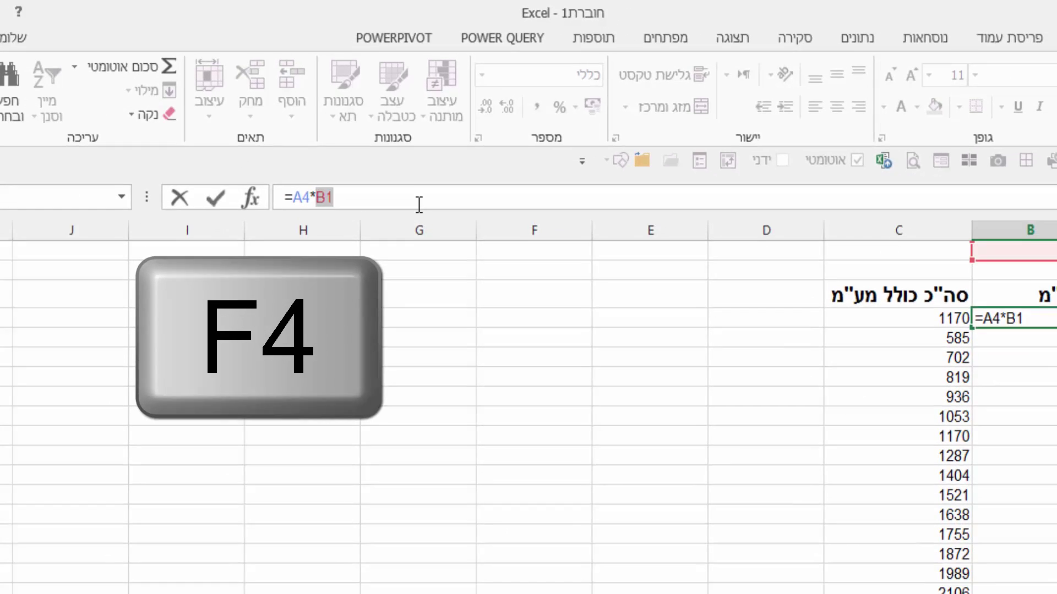
key("F4")
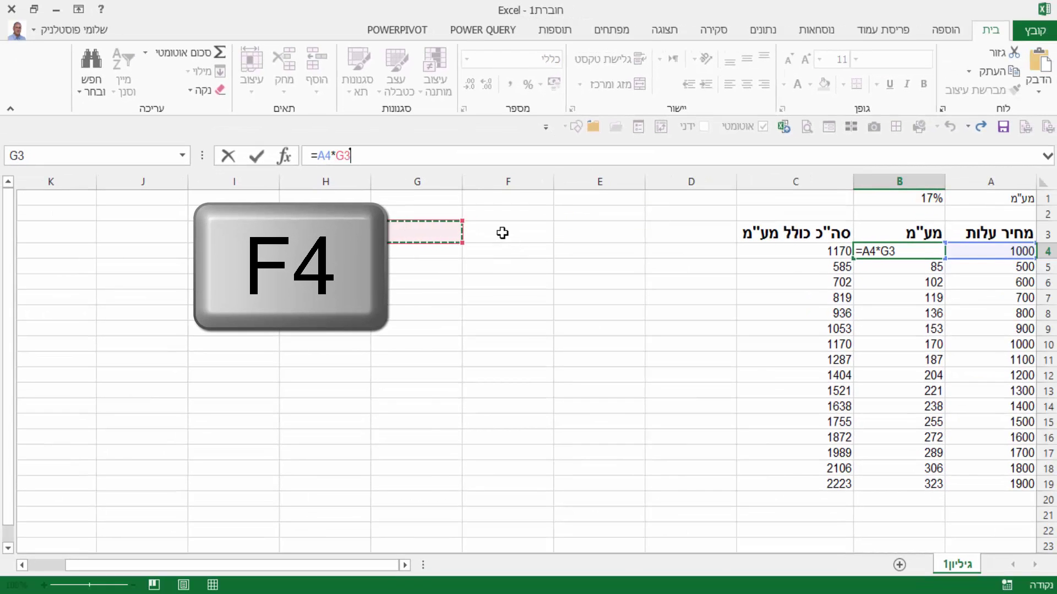
key("ctrl+Return")
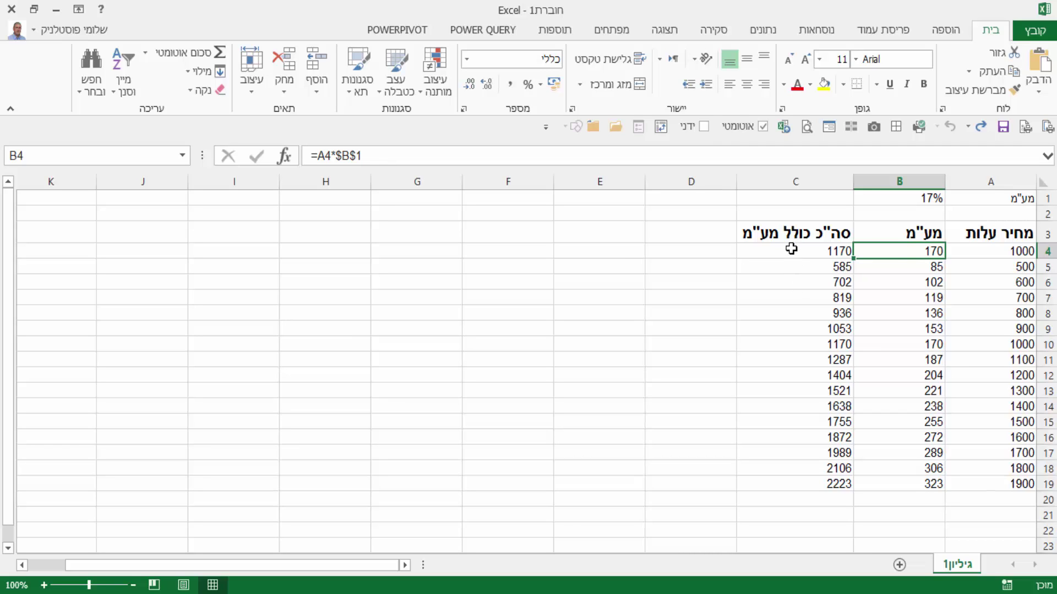
Step: Copy the totals C4:C19 and paste them into E4:E19
mouse_move(792, 250)
left_mouse_down()
mouse_move(815, 478)
mouse_move(815, 468)
left_mouse_up()
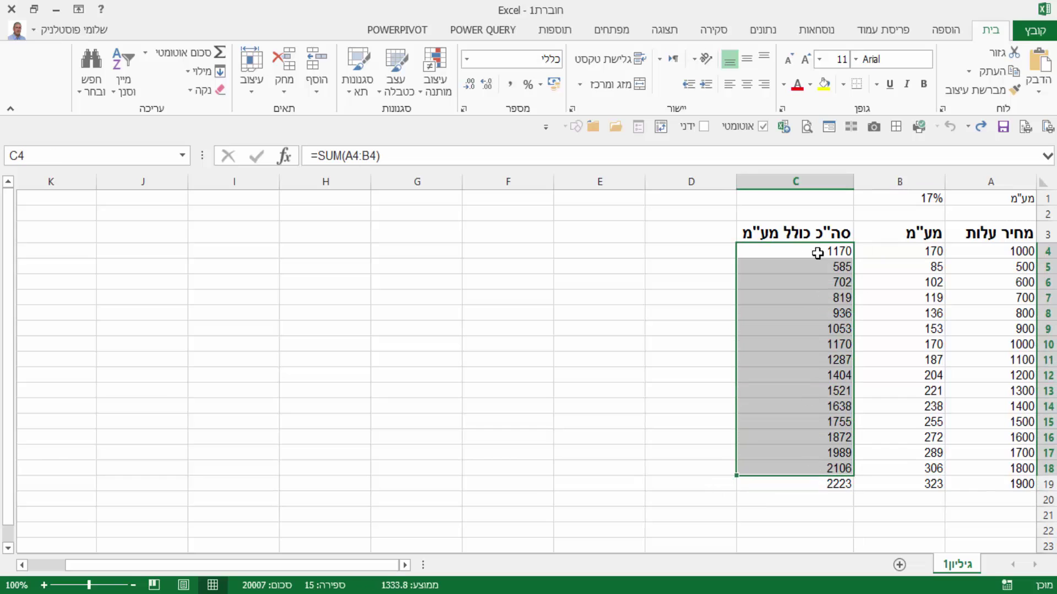
left_click(991, 253)
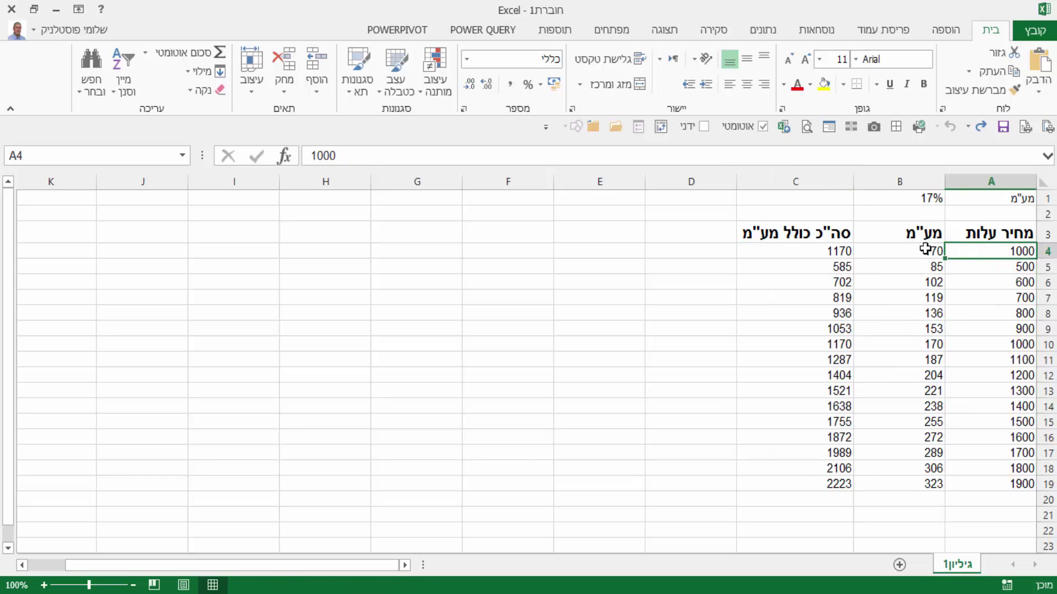
left_click(903, 252)
left_click_drag(584, 253, 606, 485)
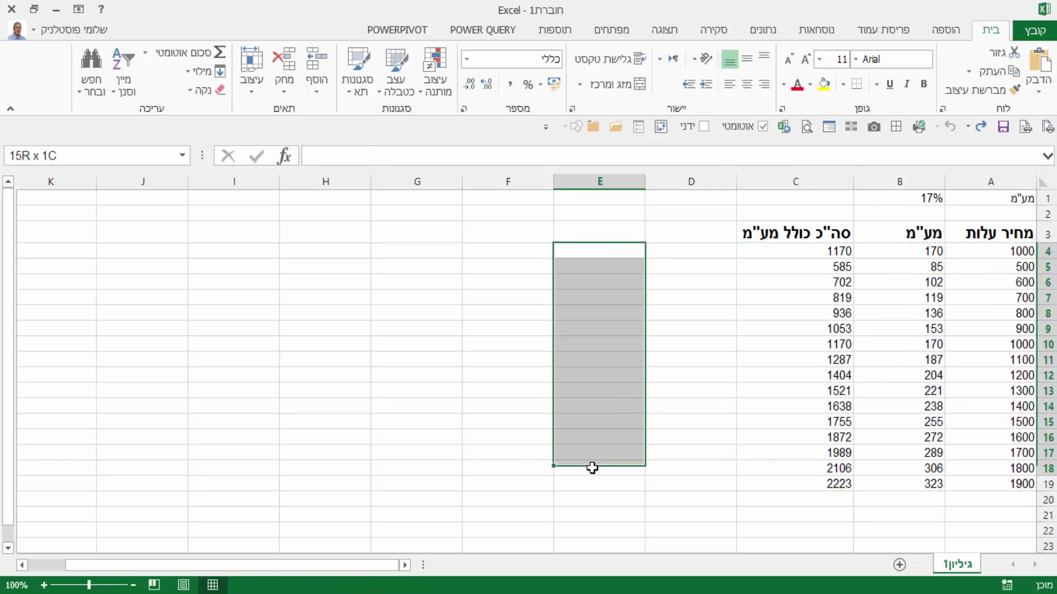
left_click(813, 250)
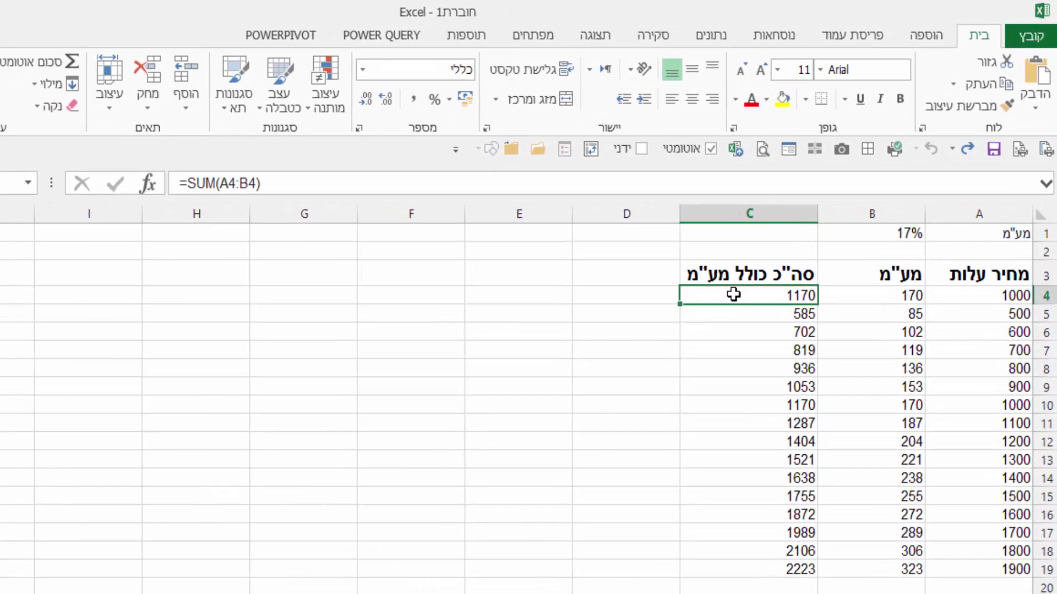
left_click_drag(780, 251, 818, 450)
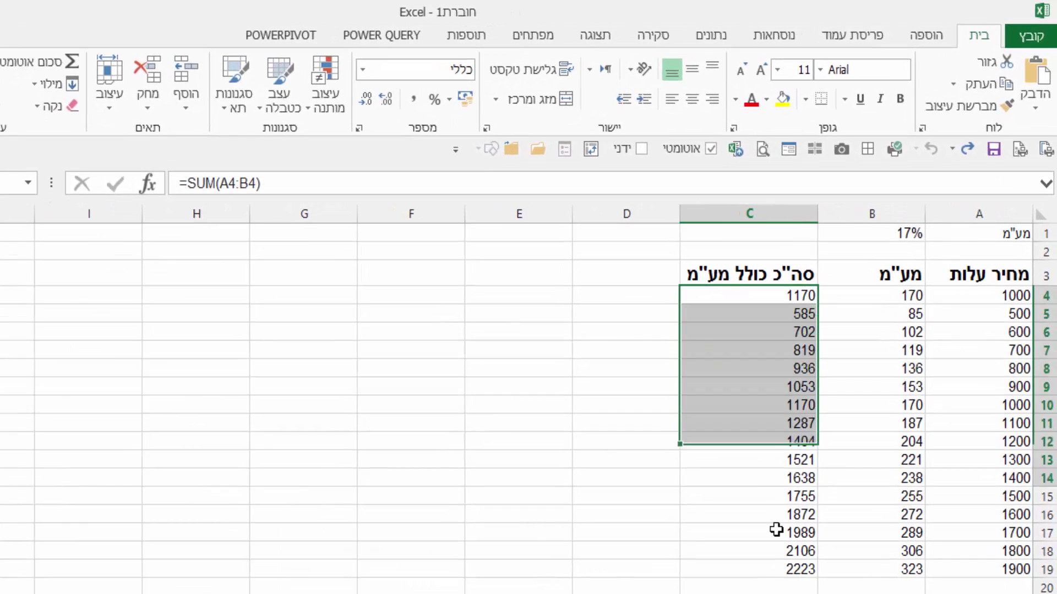
left_click_drag(776, 530, 779, 561)
right_click(779, 562)
left_click(710, 221)
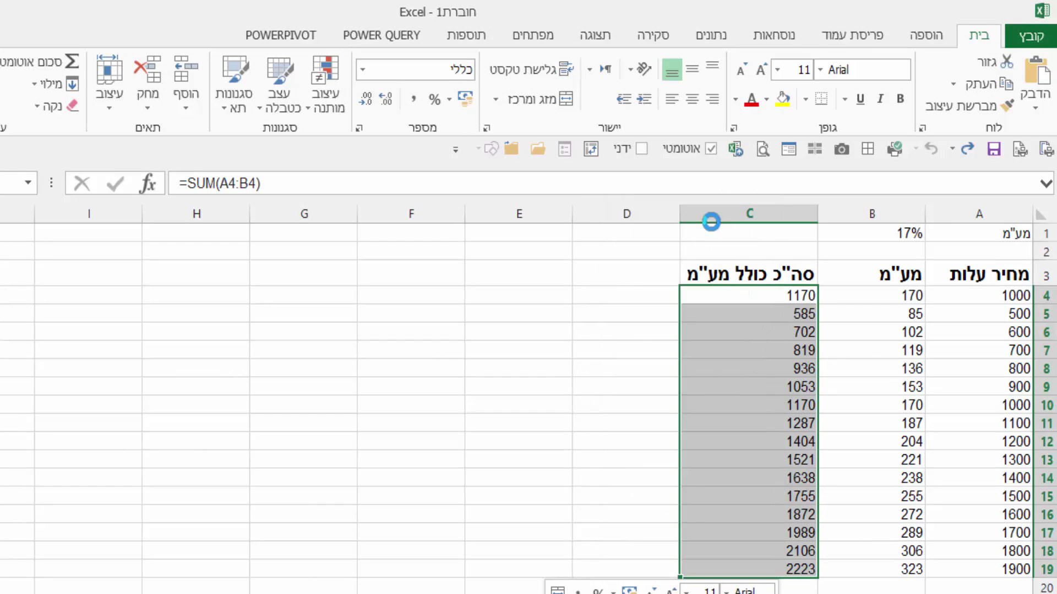
left_click(530, 294)
key("ctrl+v")
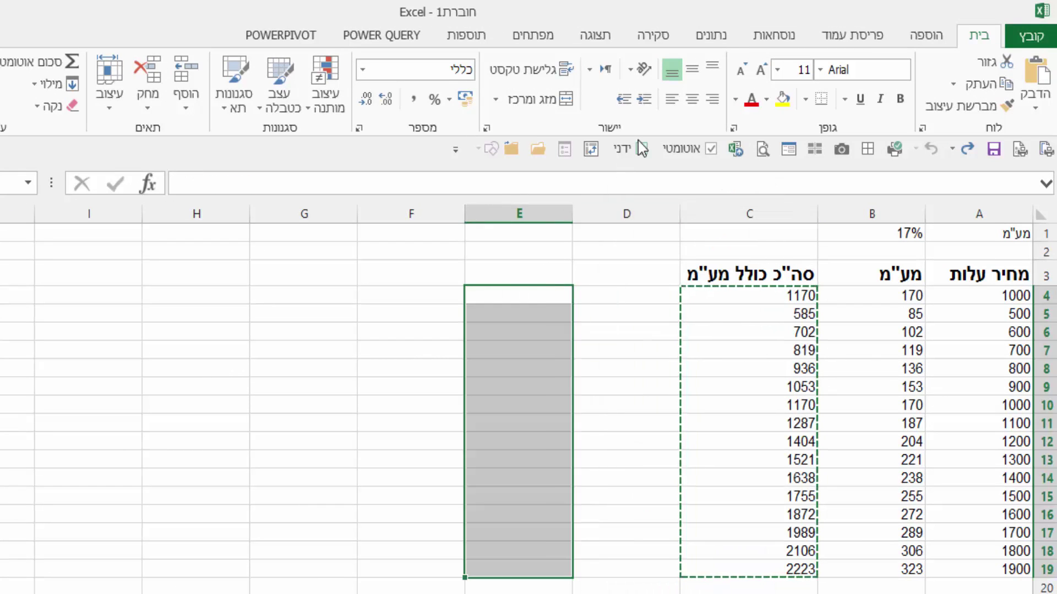
key("Return")
Step: Open E4's pasted formula to show its shifted =SUM(C4:D4) reference
left_click(552, 296)
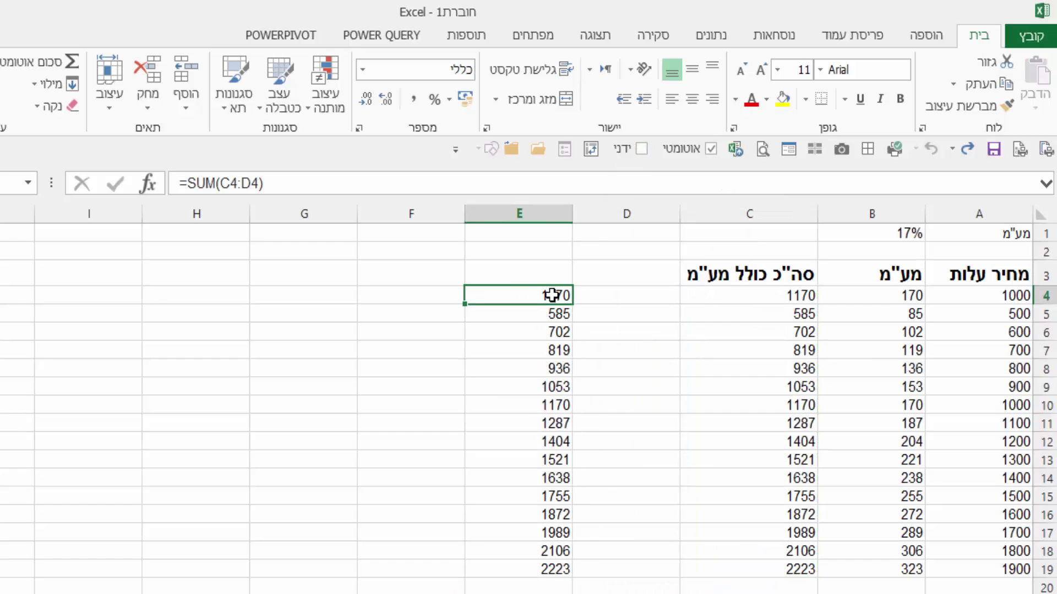
double_click(552, 297)
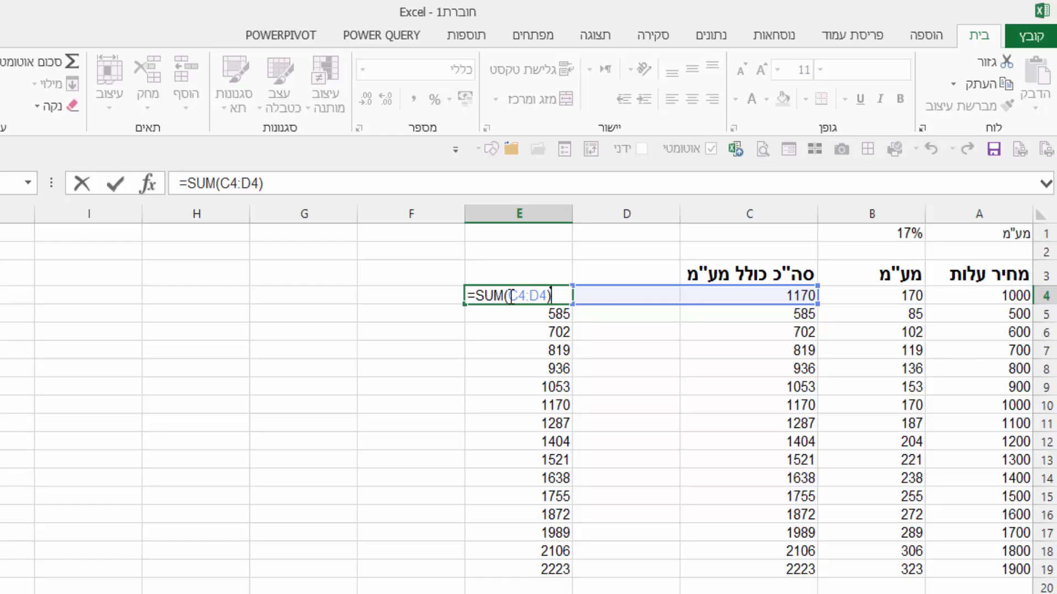
left_click_drag(511, 297, 529, 302)
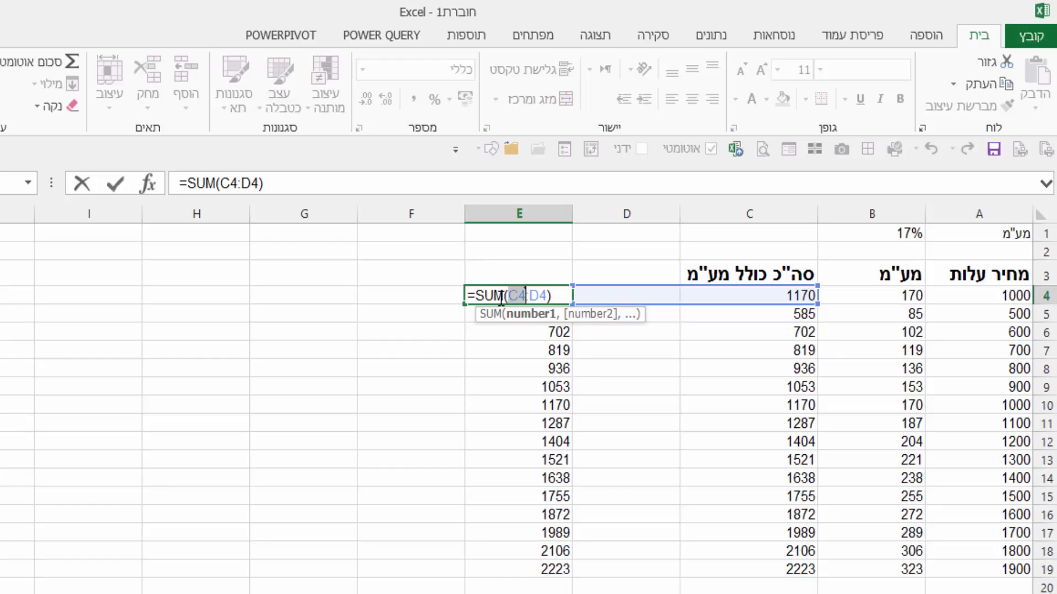
key("Escape")
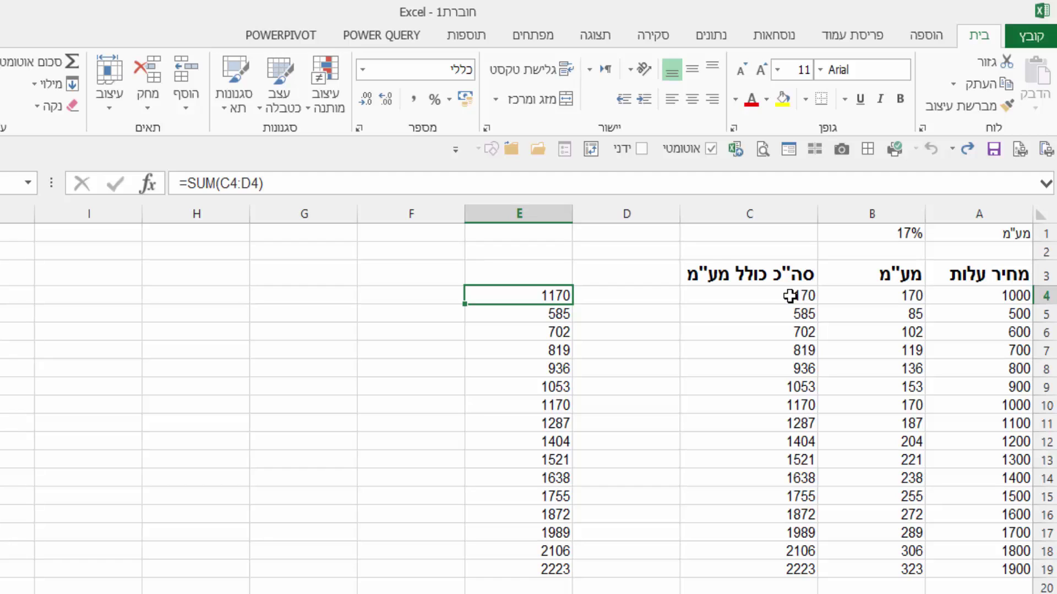
Step: Compare with C4's original SUM formula, then select the copied totals in E4:E19
left_click_drag(790, 295, 780, 569)
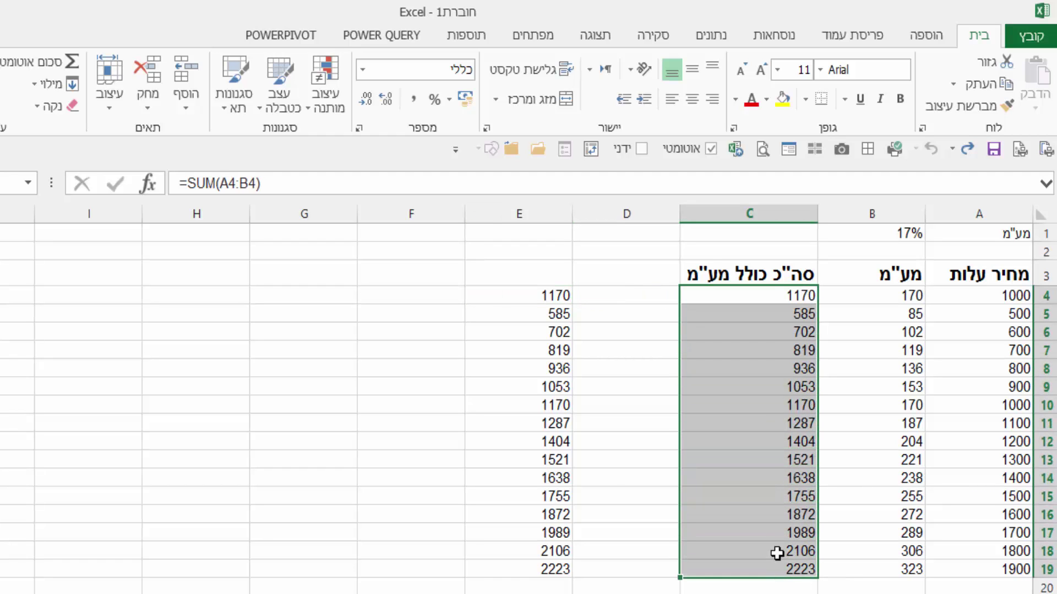
left_click(758, 296)
double_click(759, 296)
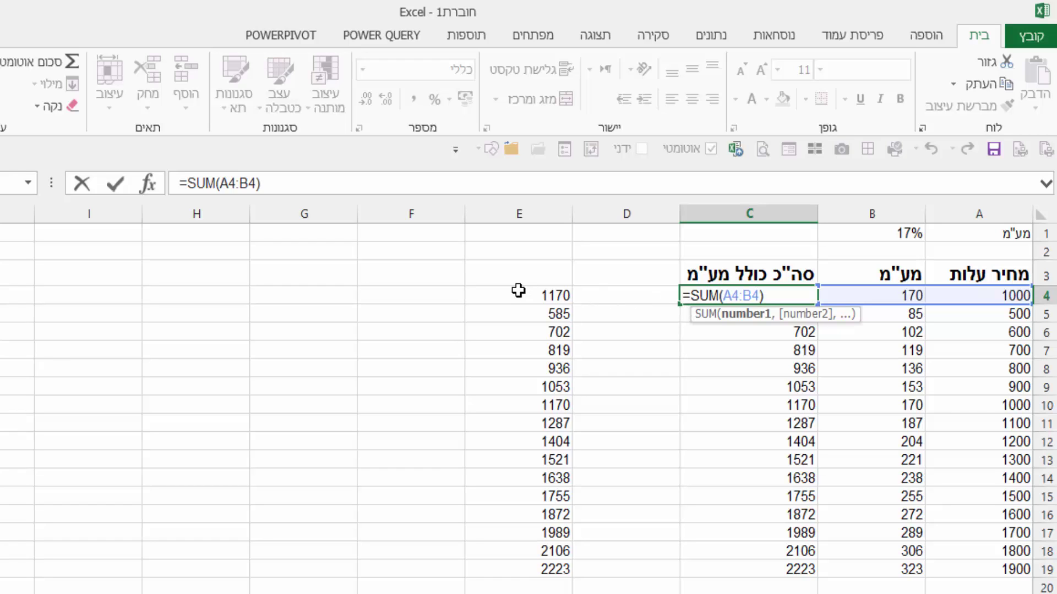
key("Escape")
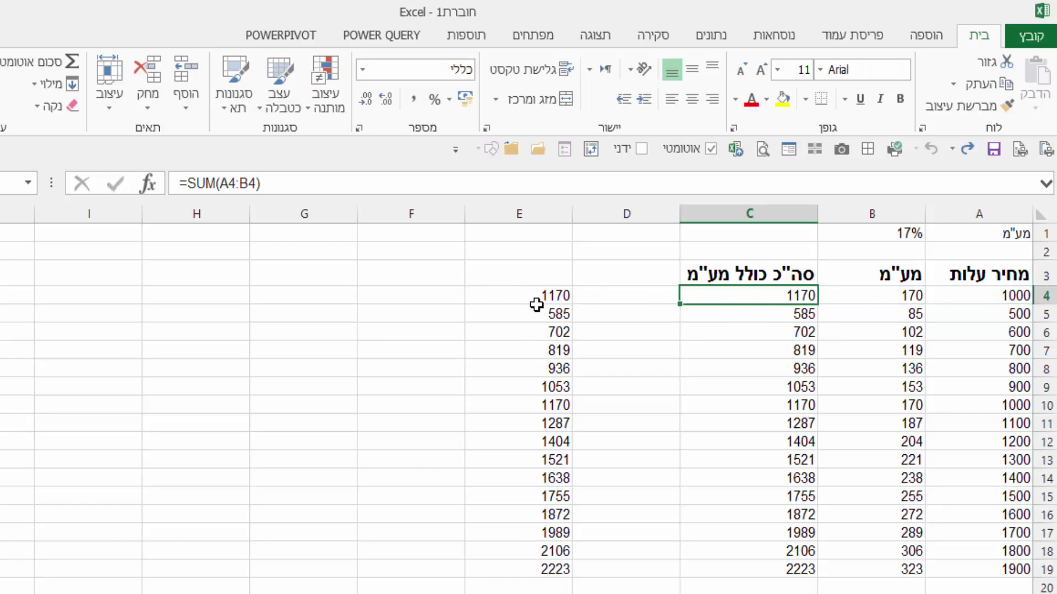
left_click_drag(537, 305, 561, 567)
Step: Clear E4:E19 and copy C4's formula text =SUM(A4:B4) from the formula bar
key("Delete")
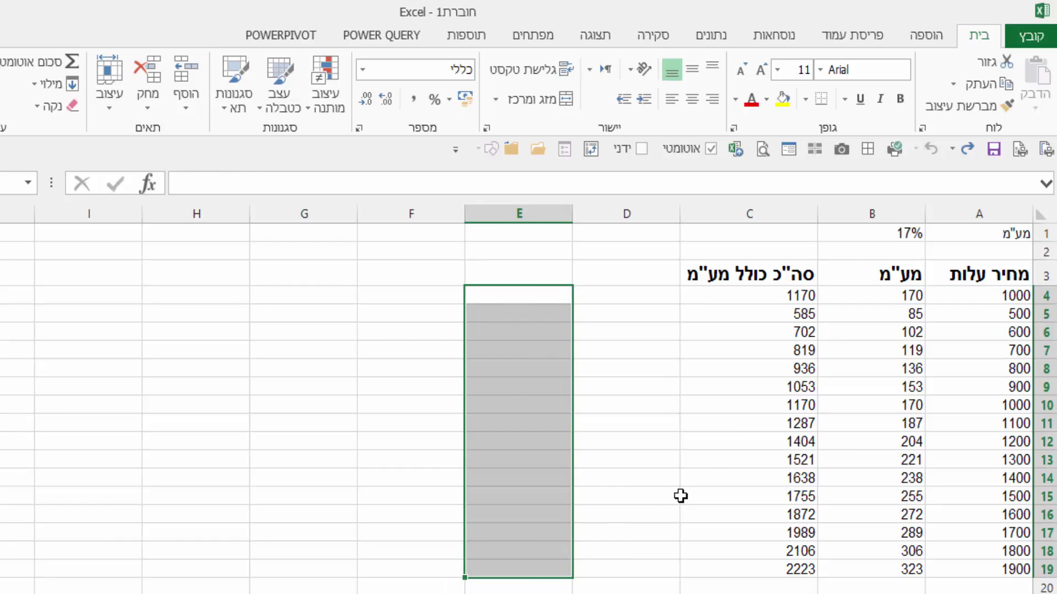
left_click(751, 294)
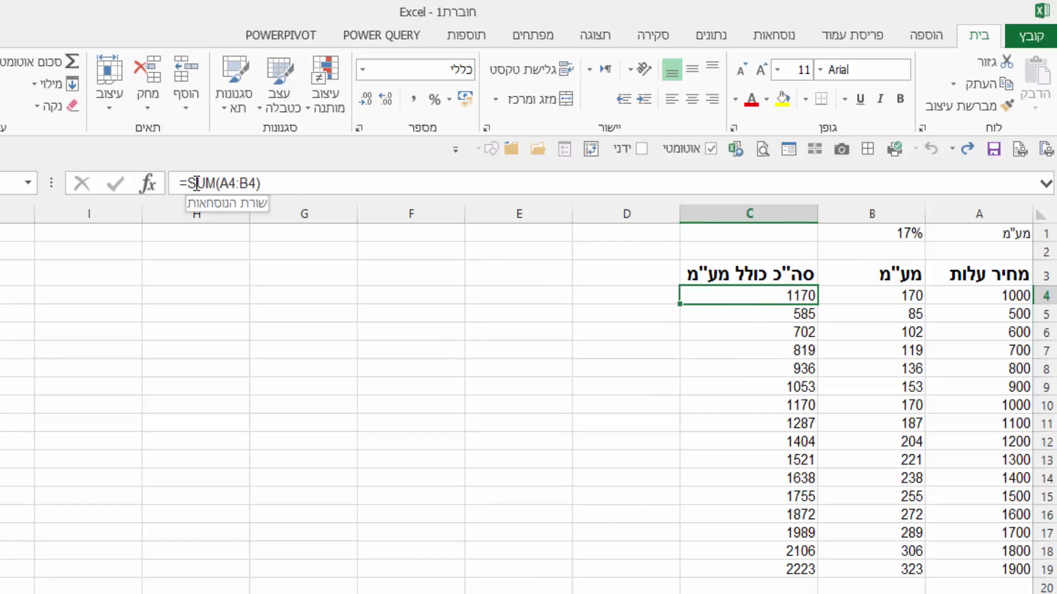
left_click_drag(270, 182, 179, 183)
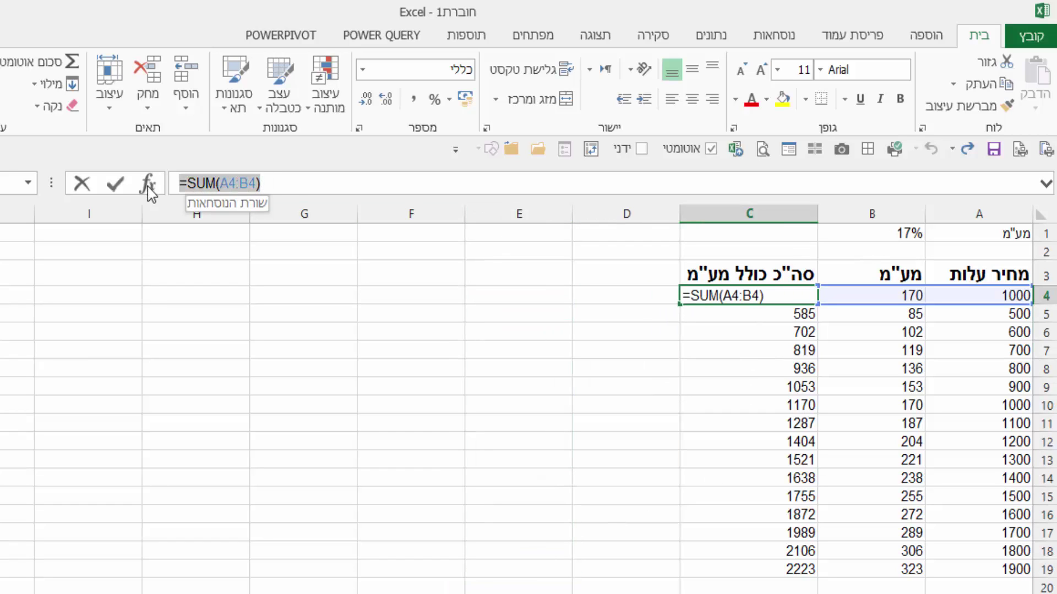
right_click(202, 183)
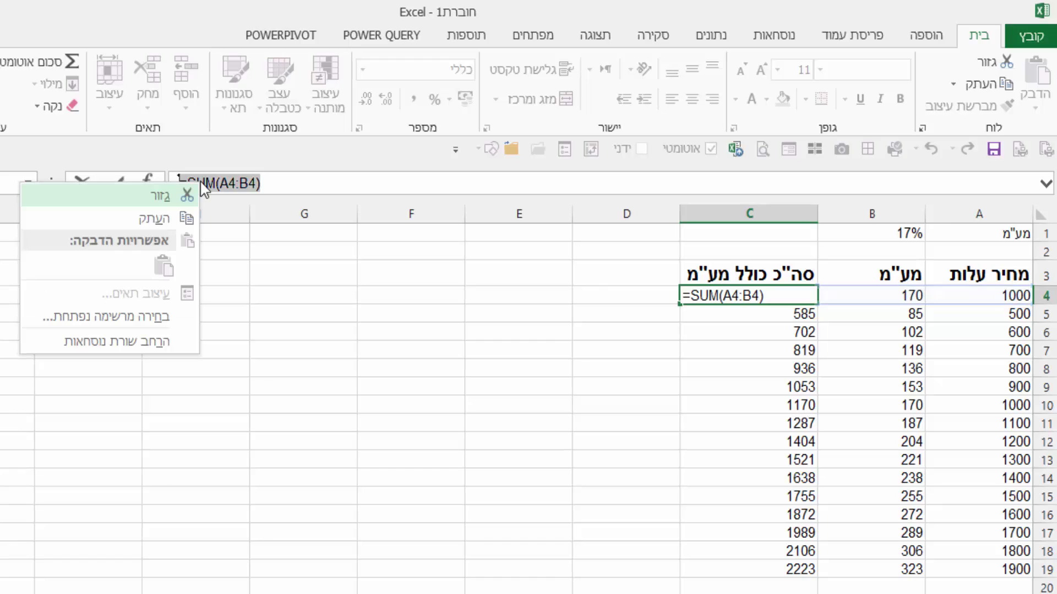
left_click(183, 218)
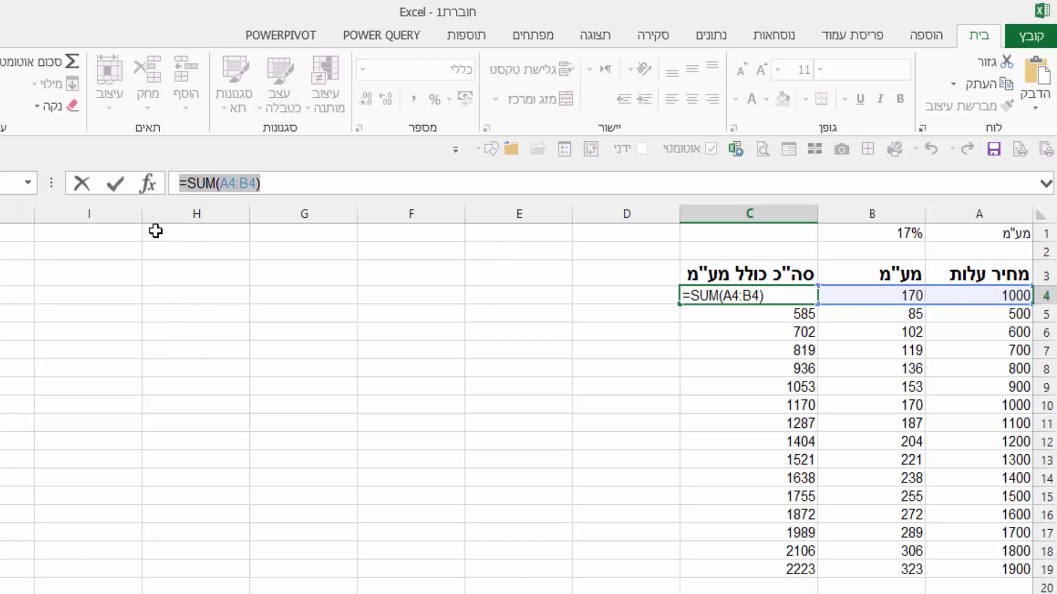
left_click(118, 186)
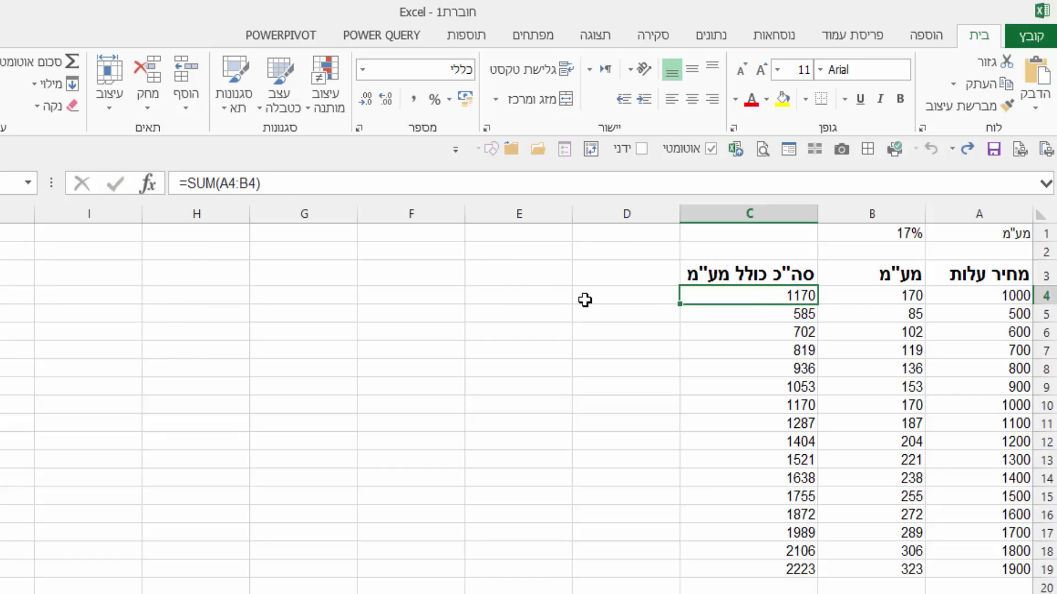
Step: Paste =SUM(A4:B4) into E4 so it shows 1170, then compare it with C4 and C5
left_click(543, 300)
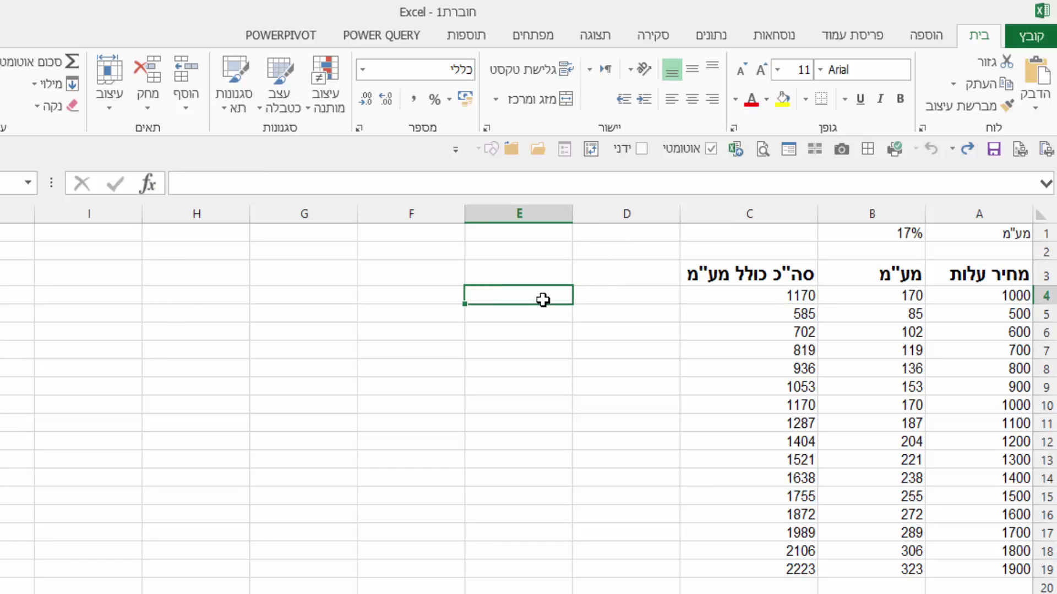
left_click(210, 182)
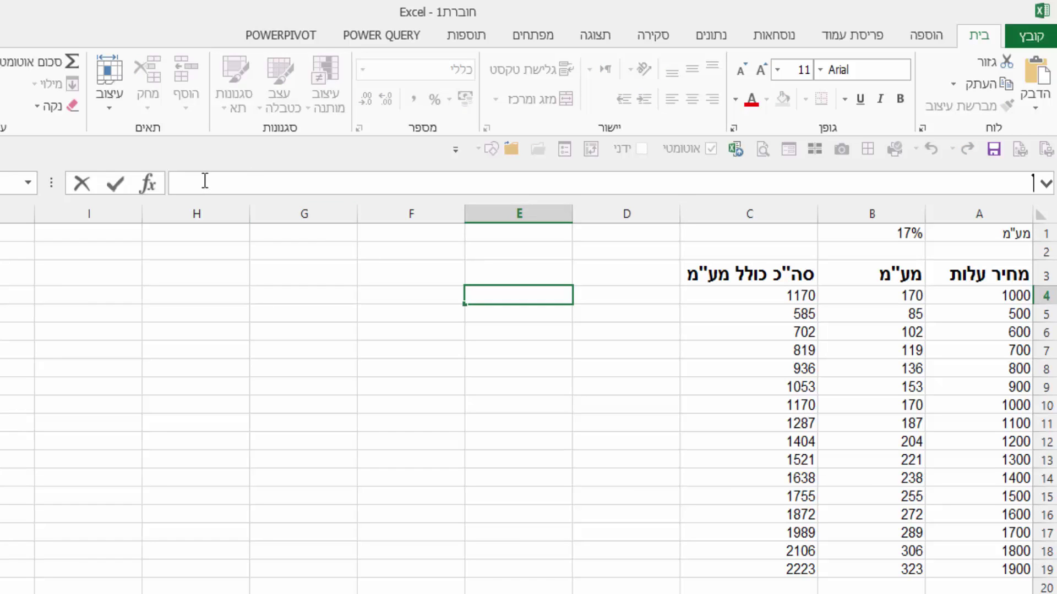
right_click(204, 181)
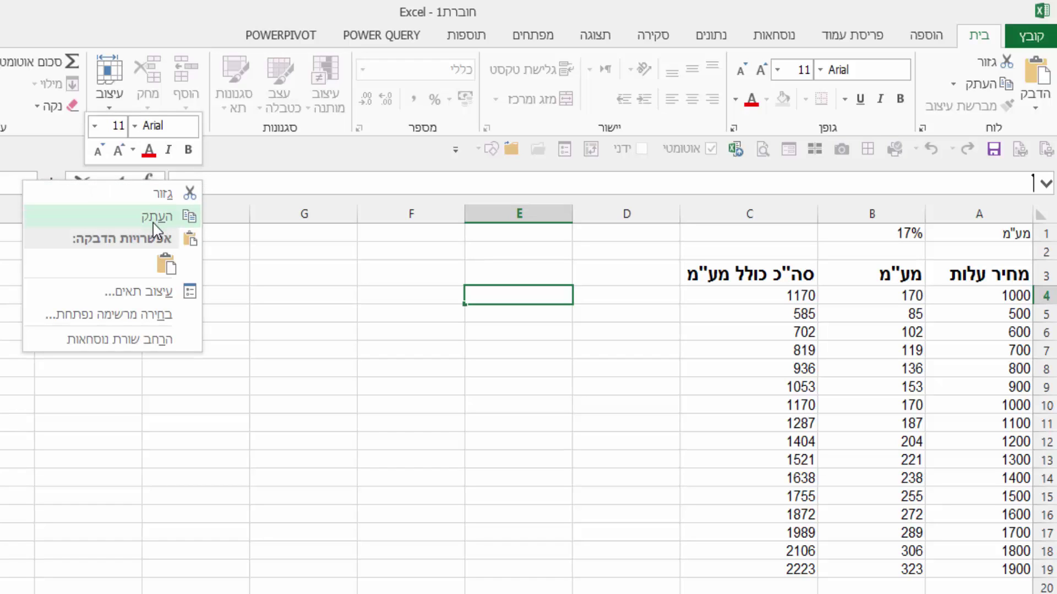
left_click(165, 266)
type("=SUM(A4:B4)")
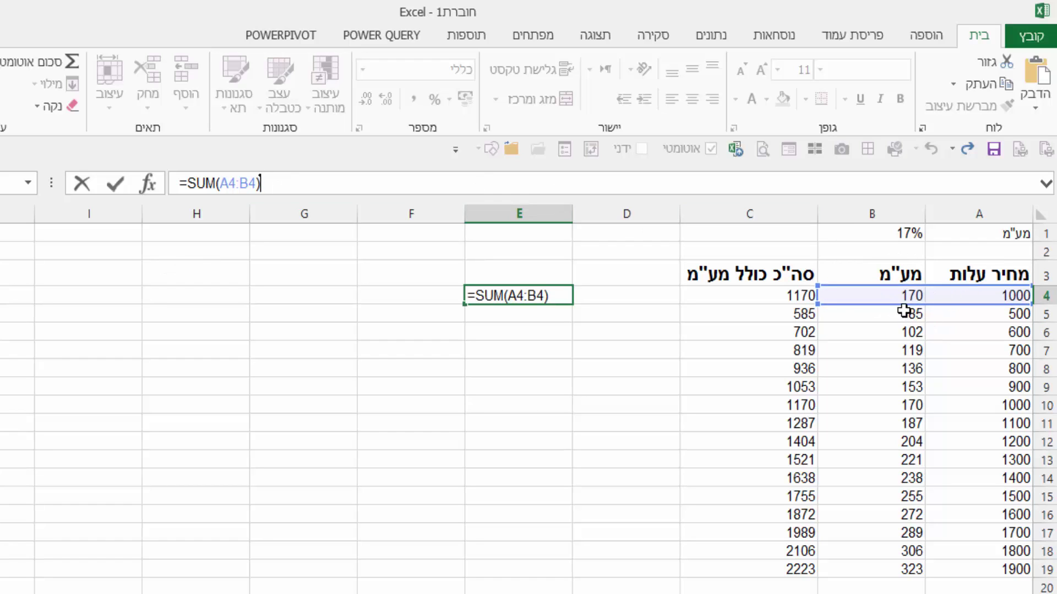
key("Return")
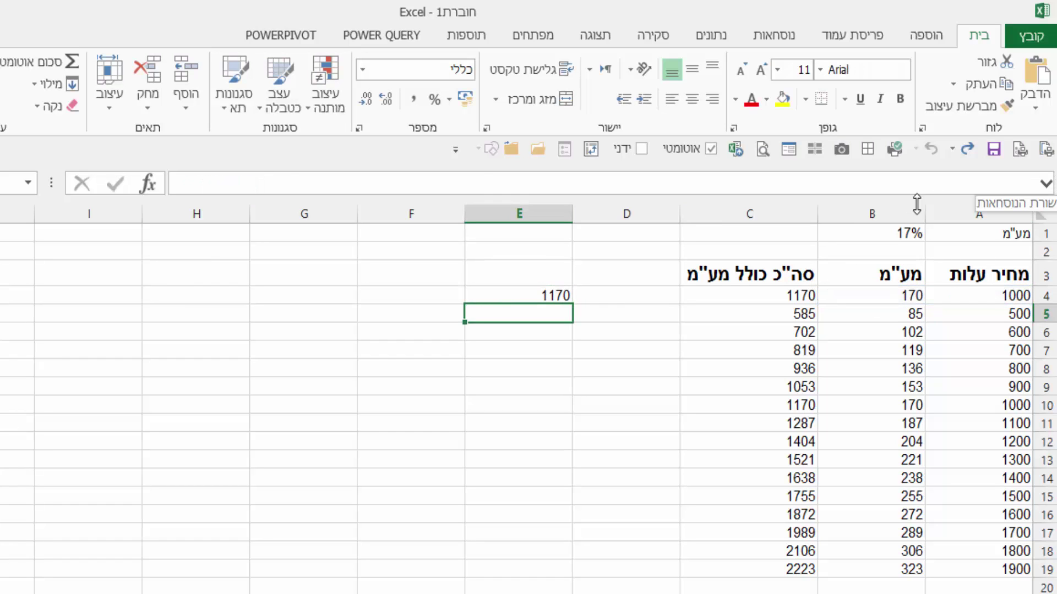
left_click(786, 297)
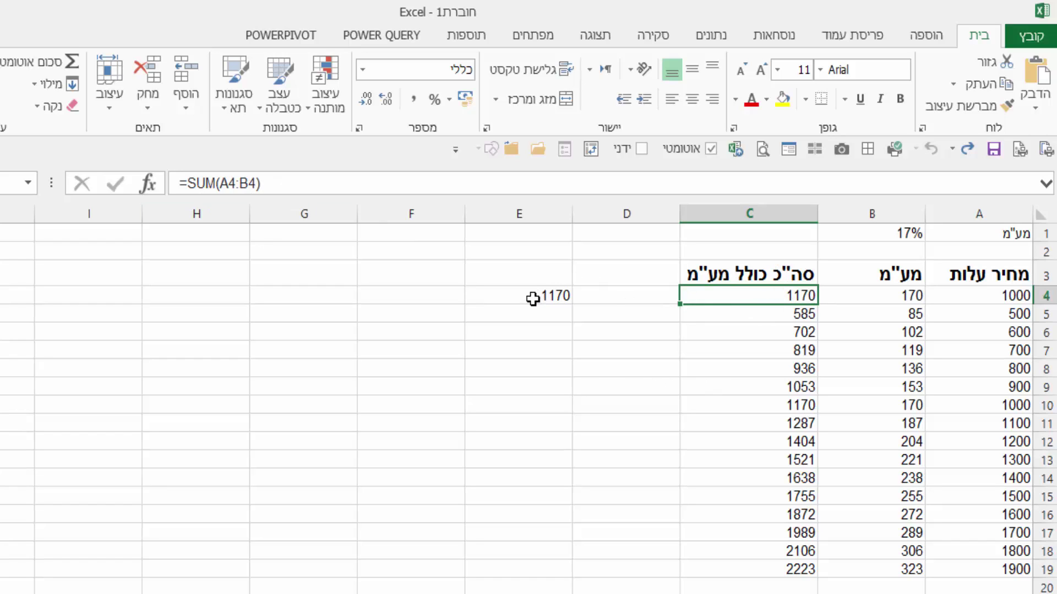
left_click(713, 317)
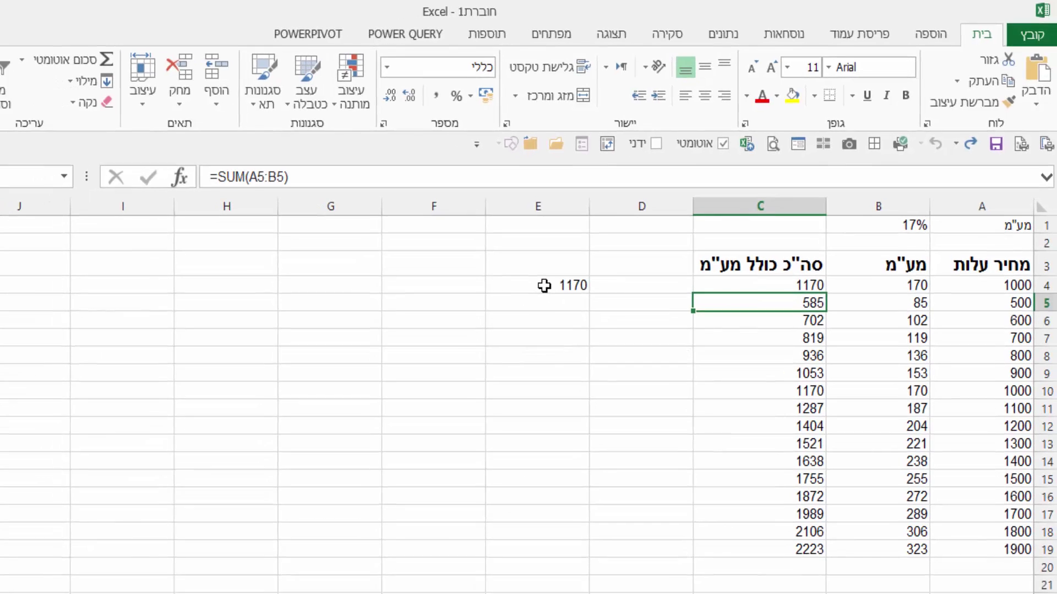
left_click(526, 295)
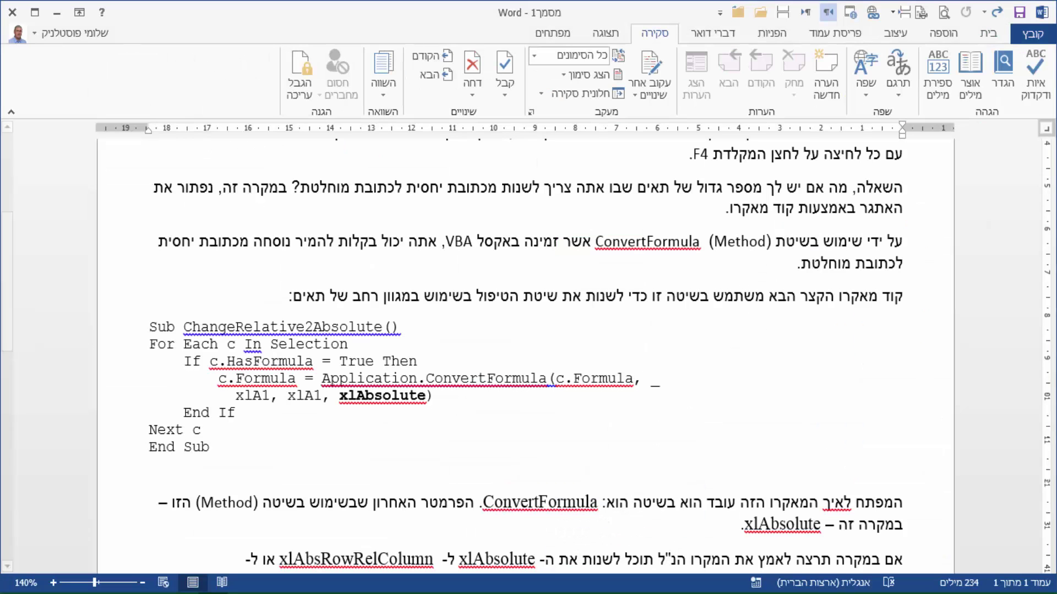
Step: Copy the ChangeRelative2Absolute code from Sub to End Sub in Word, then return to Excel
left_click(611, 520)
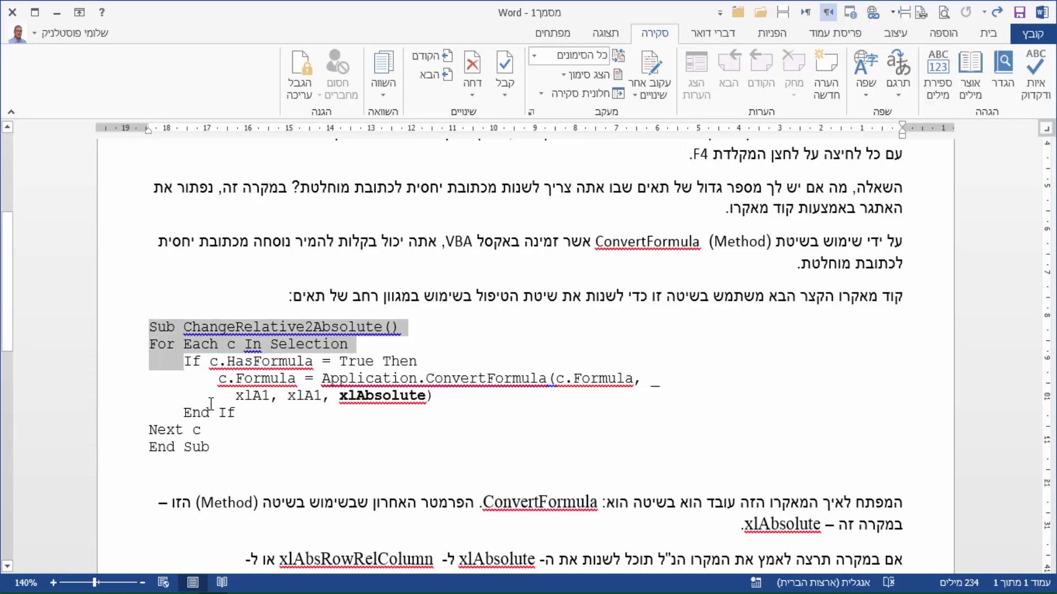
left_click_drag(150, 326, 196, 444)
right_click(195, 444)
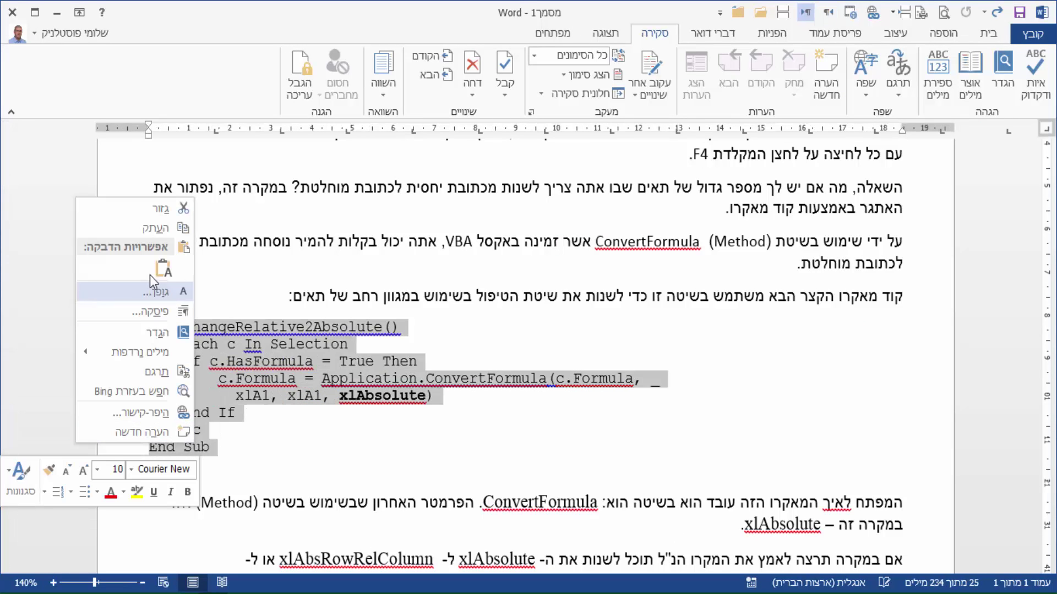
left_click(157, 228)
key("alt+Tab")
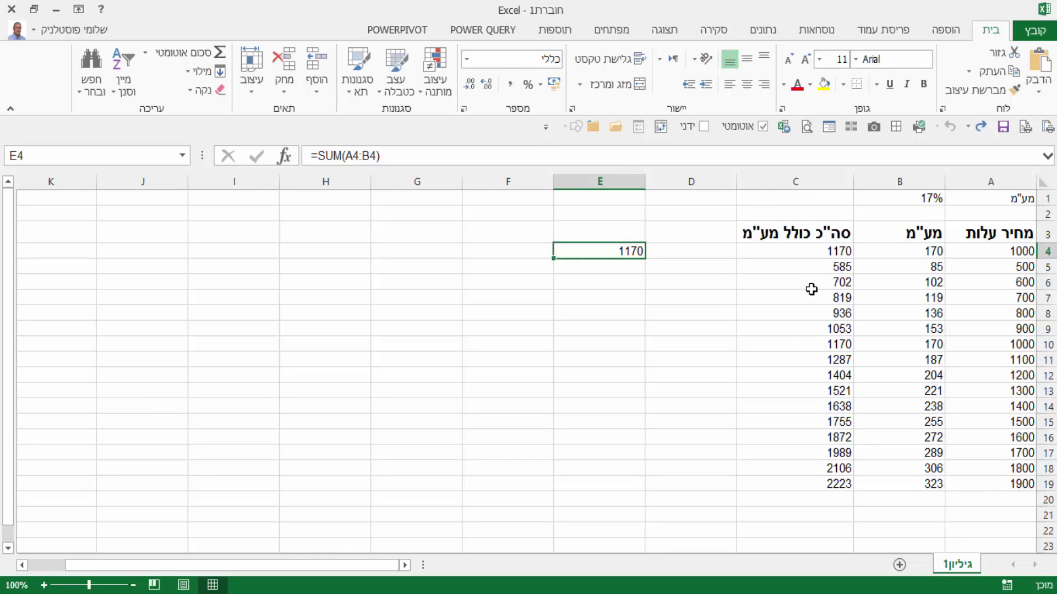
Step: Insert Module1 into the workbook's VBA project and replace Option Explicit with the pasted macro code
left_click(607, 30)
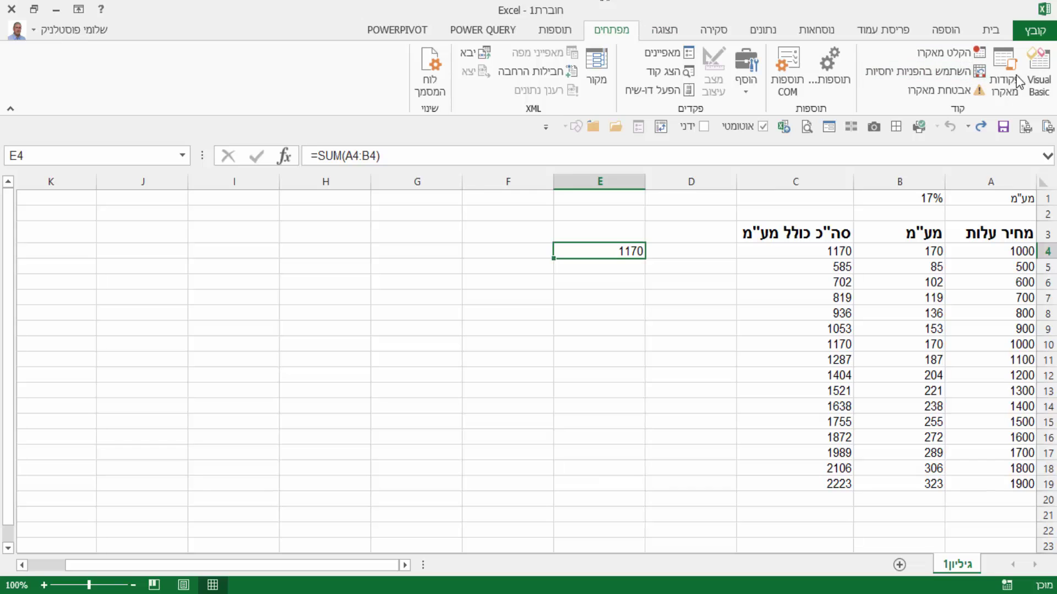
left_click(1038, 70)
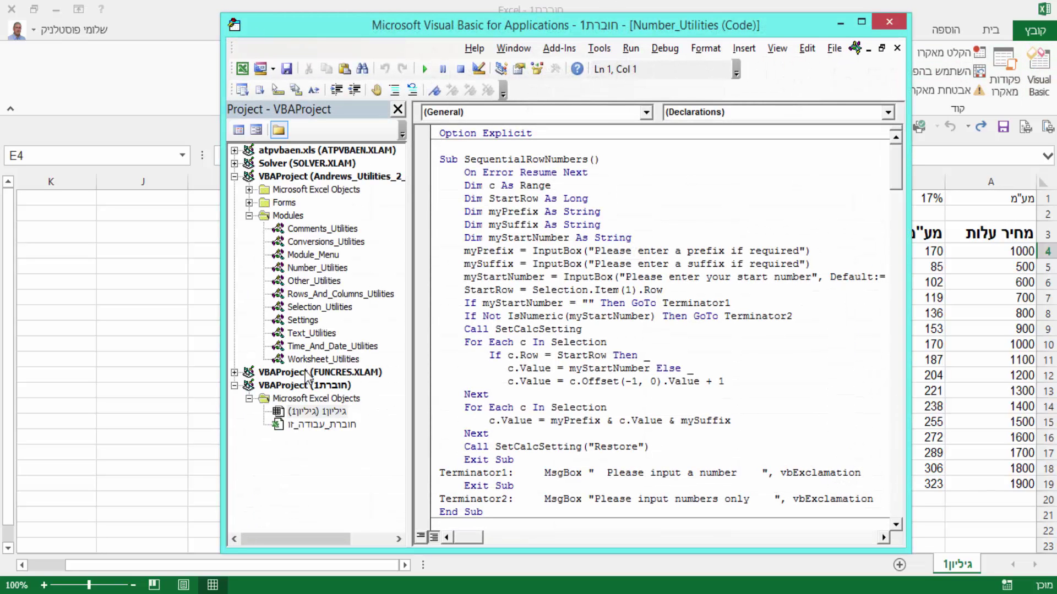
right_click(300, 387)
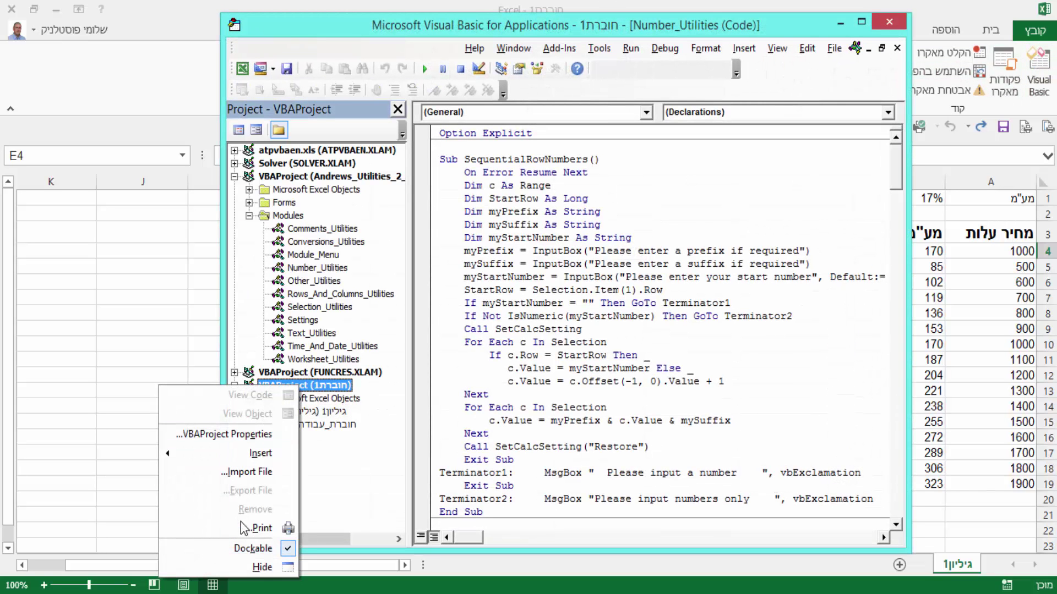
mouse_move(230, 453)
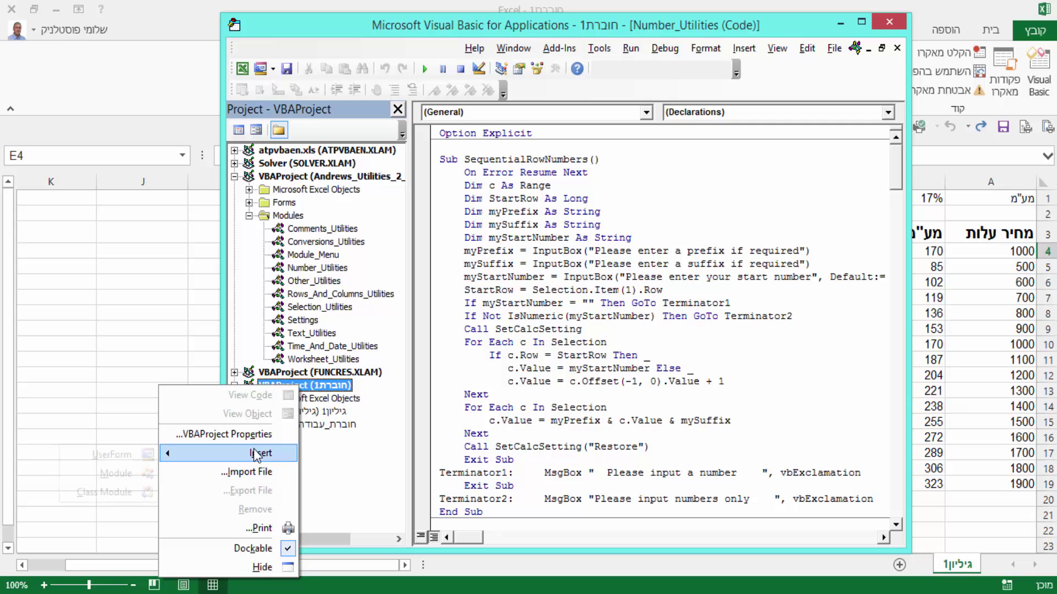
left_click(137, 474)
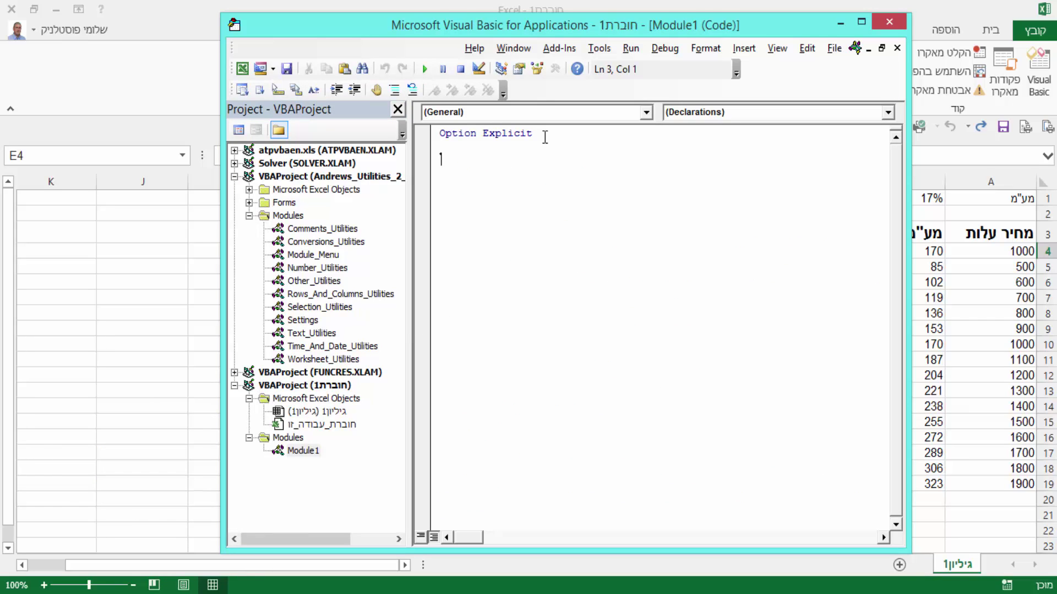
key("BackSpace")
key("BackSpace")
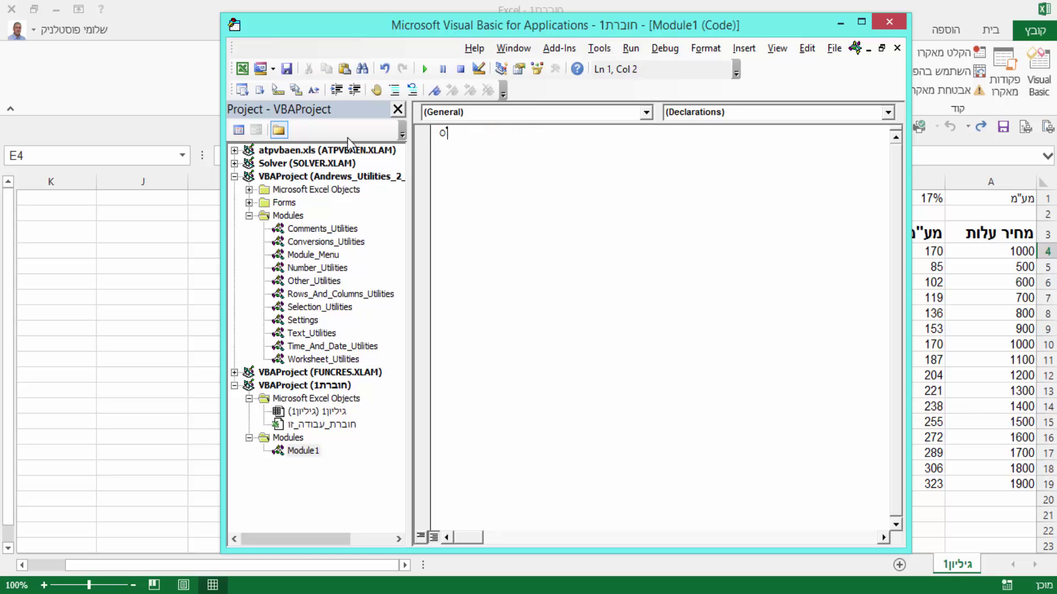
type("Sub ChangeRelative2Absolute() For Each c In Selection     If c.HasFormula = True Then         c.Formula = Application.ConvertFormula(c.Formula, _           xlA1, xlA1, xlAbsolute)     End If Next c End Sub")
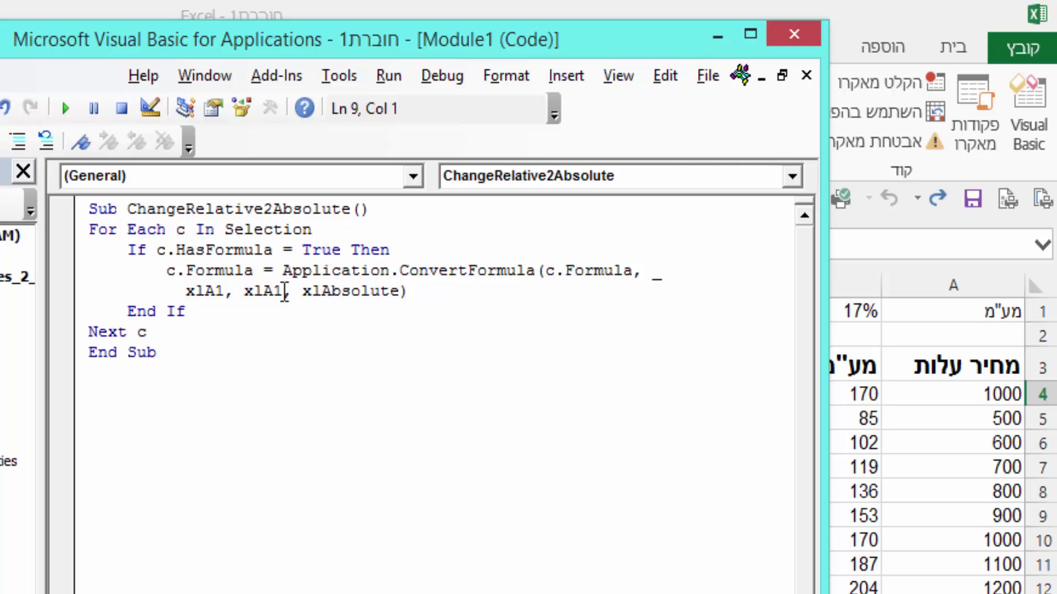
left_click_drag(302, 292, 402, 292)
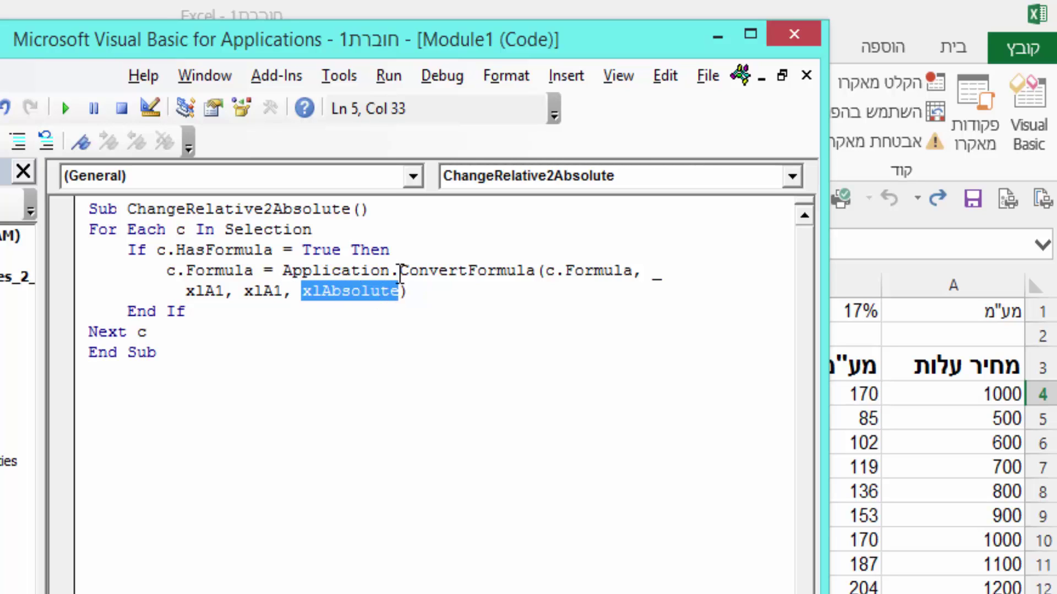
left_click(419, 271)
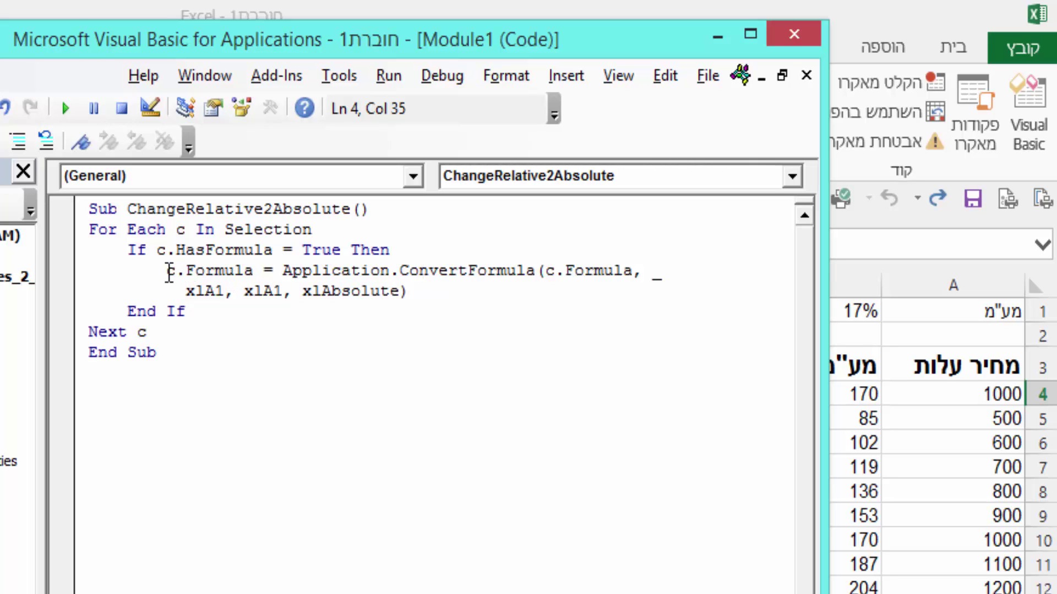
left_click_drag(186, 270, 256, 269)
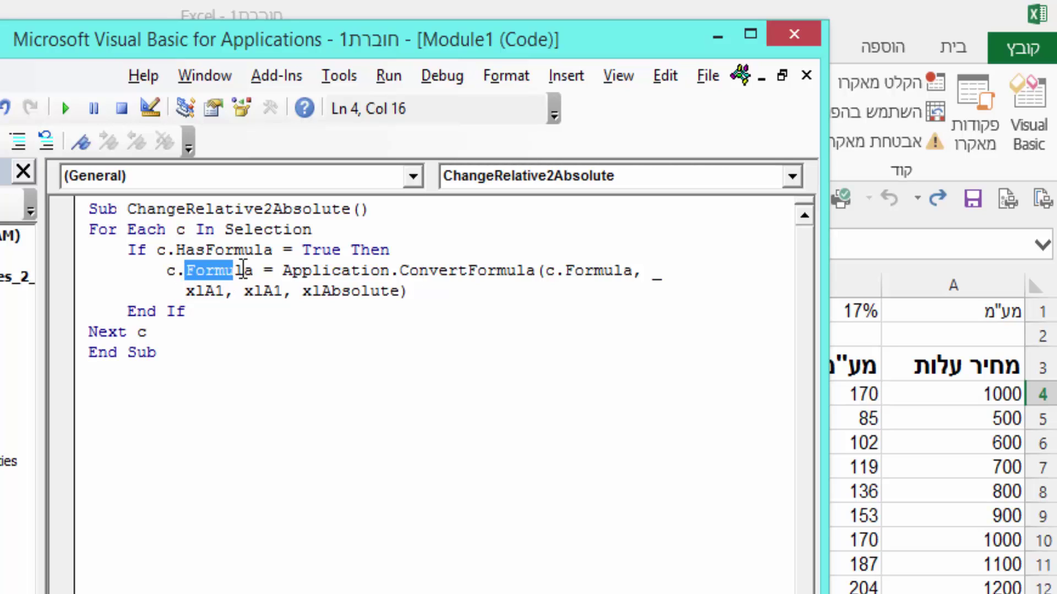
double_click(170, 270)
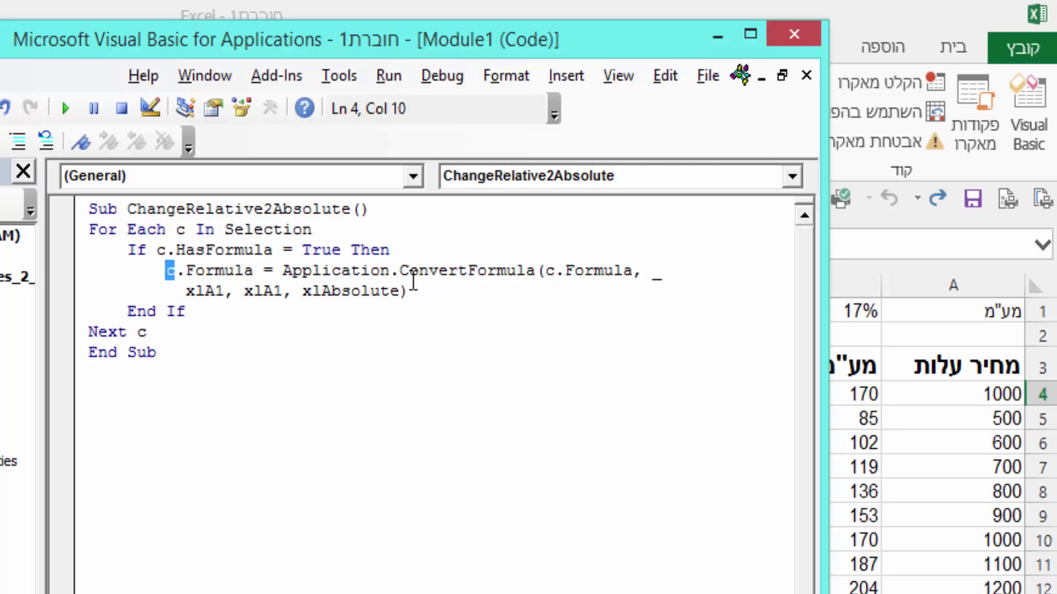
left_click_drag(406, 269, 535, 270)
left_click(500, 270)
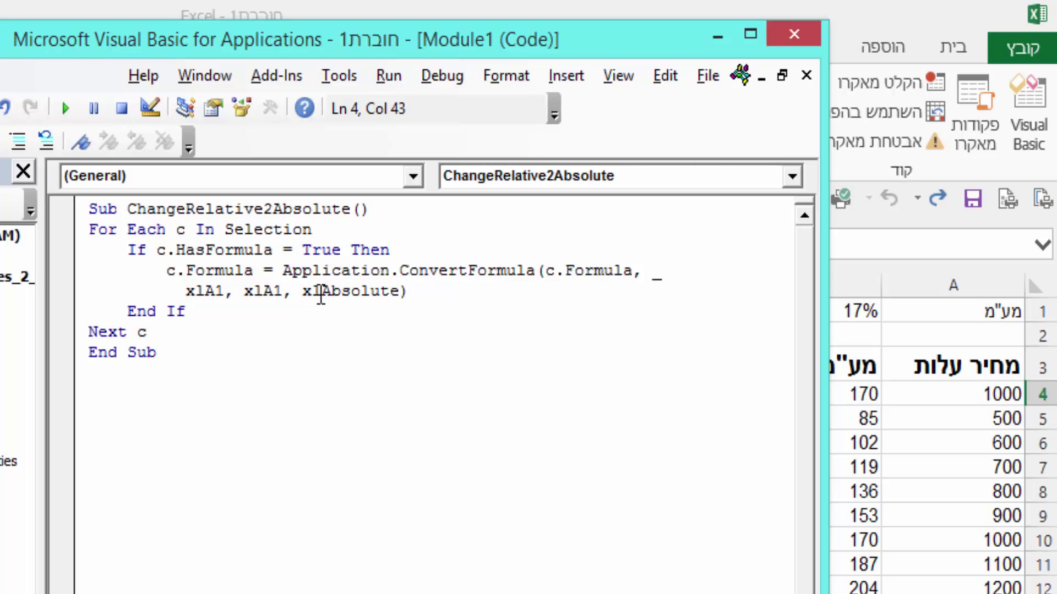
left_click_drag(303, 292, 401, 293)
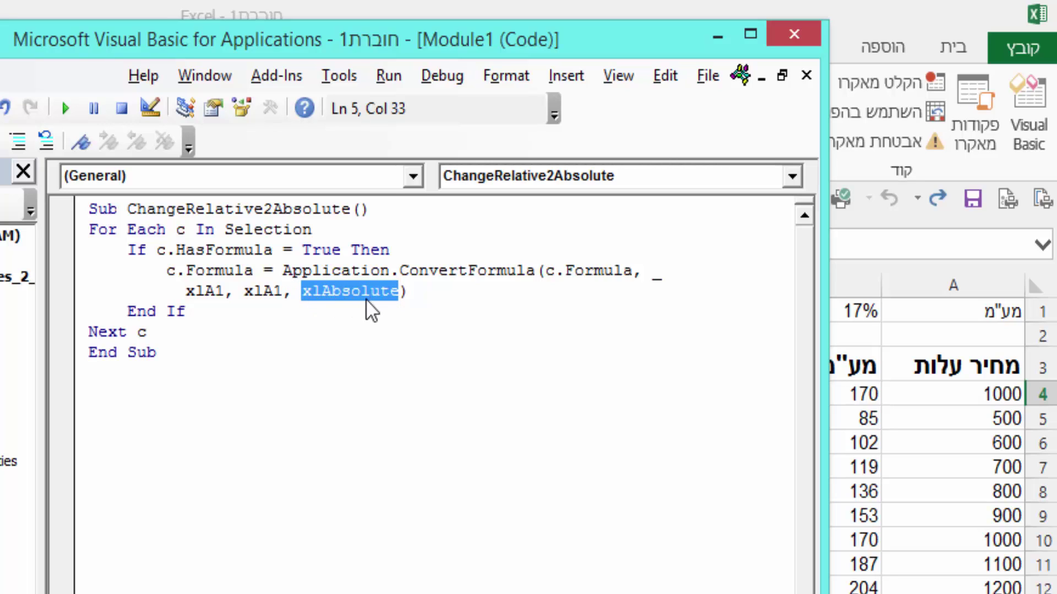
left_click(312, 288)
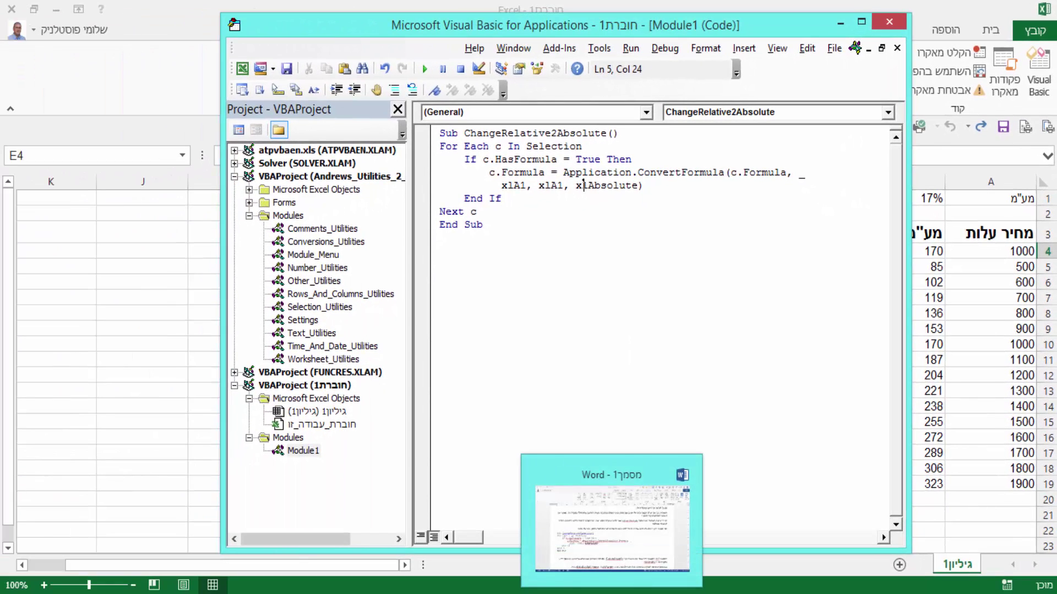
left_click(612, 529)
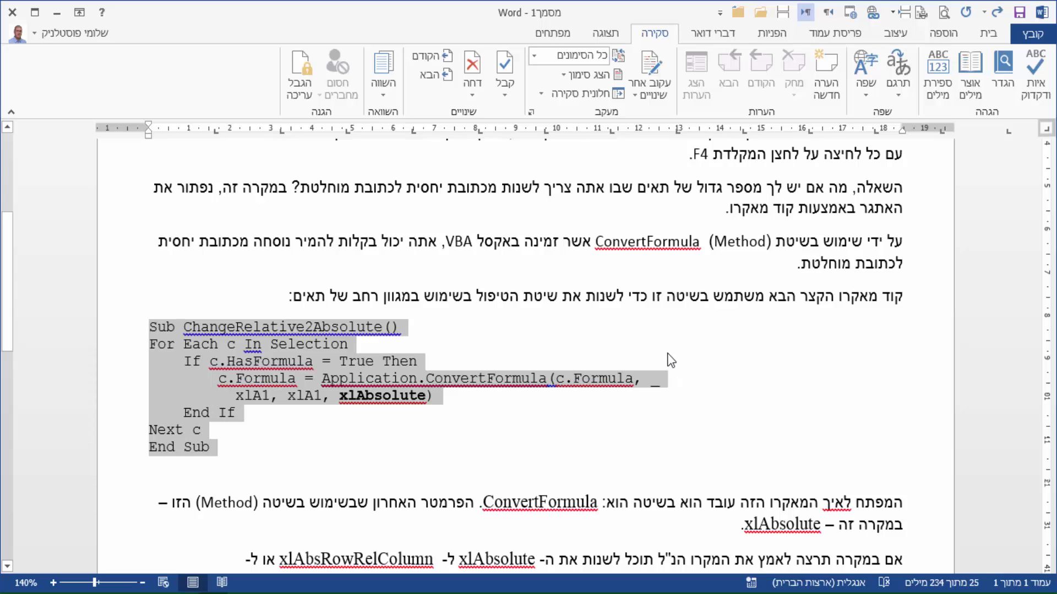
scroll(670, 361, "down", 5)
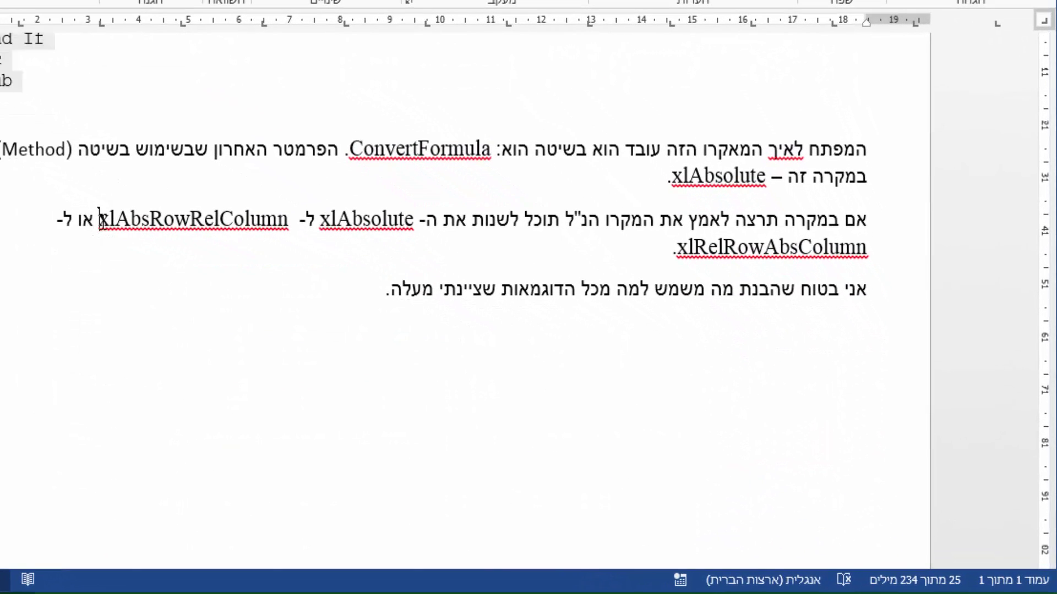
left_click_drag(99, 223, 219, 224)
left_click(179, 229)
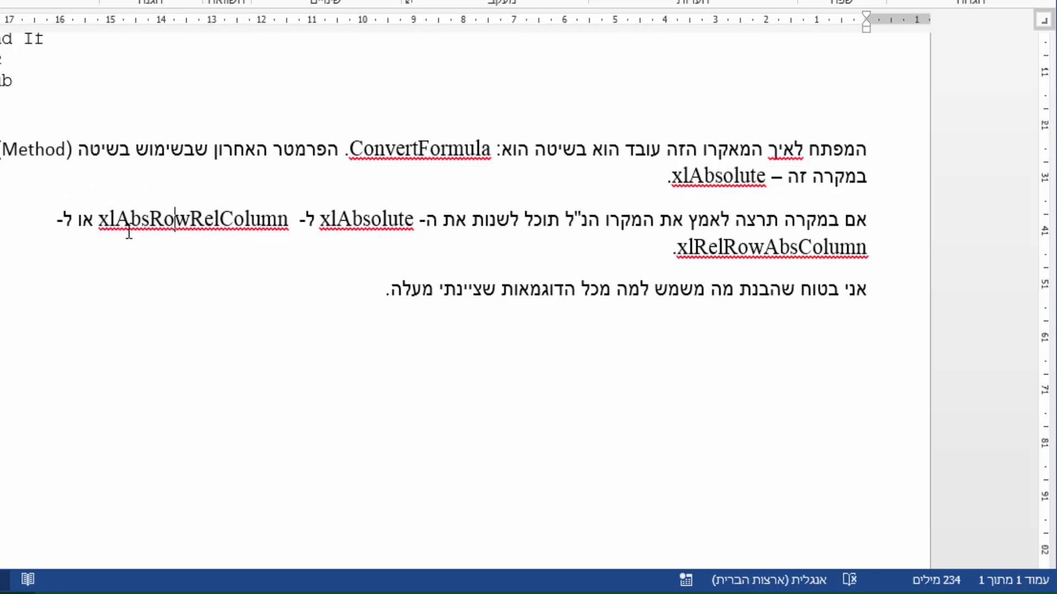
left_click_drag(191, 223, 221, 223)
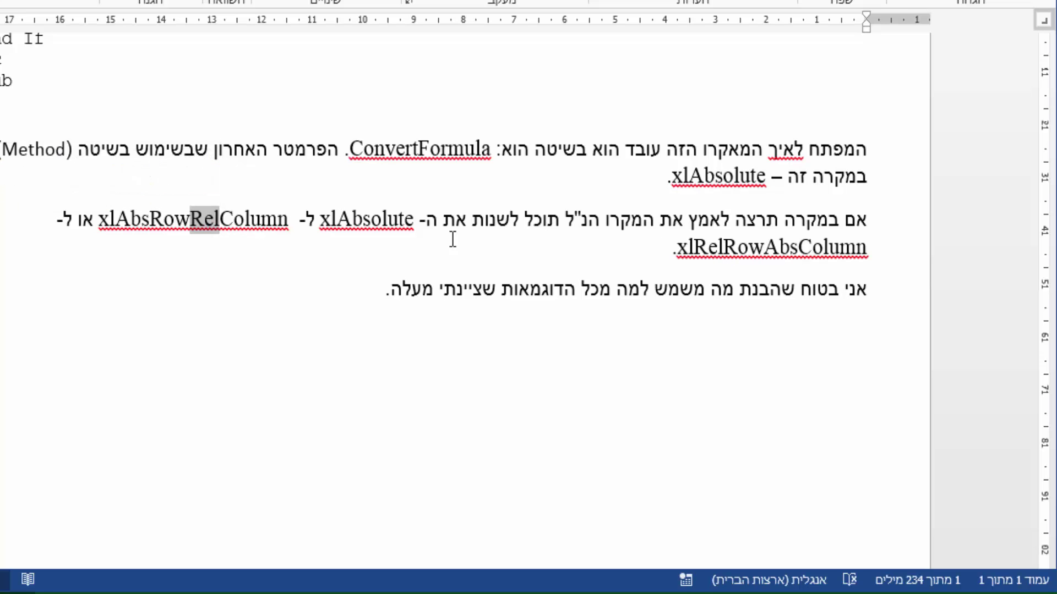
scroll(593, 297, "up", 6)
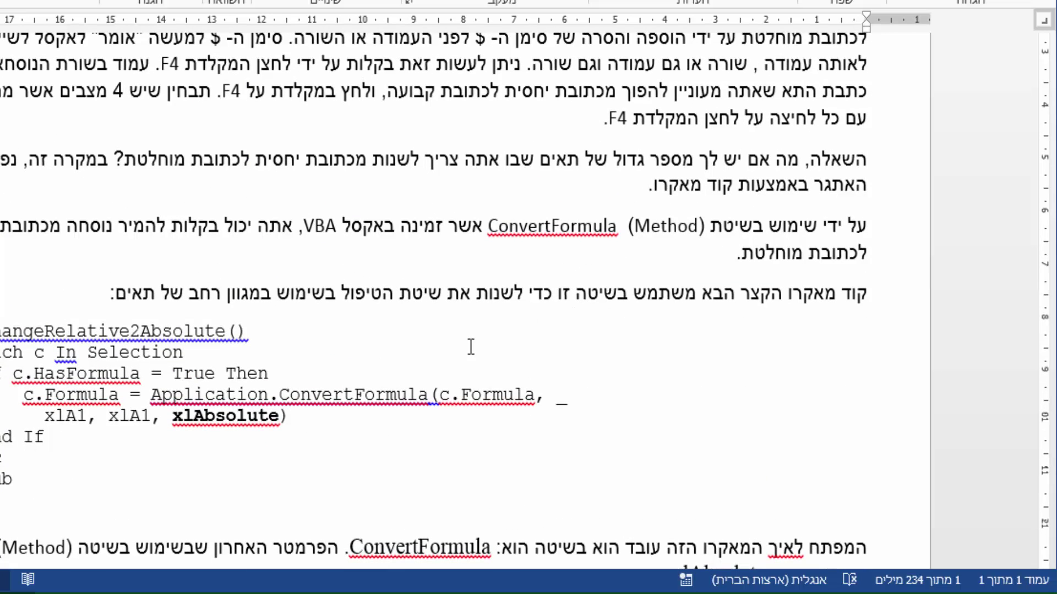
double_click(178, 421)
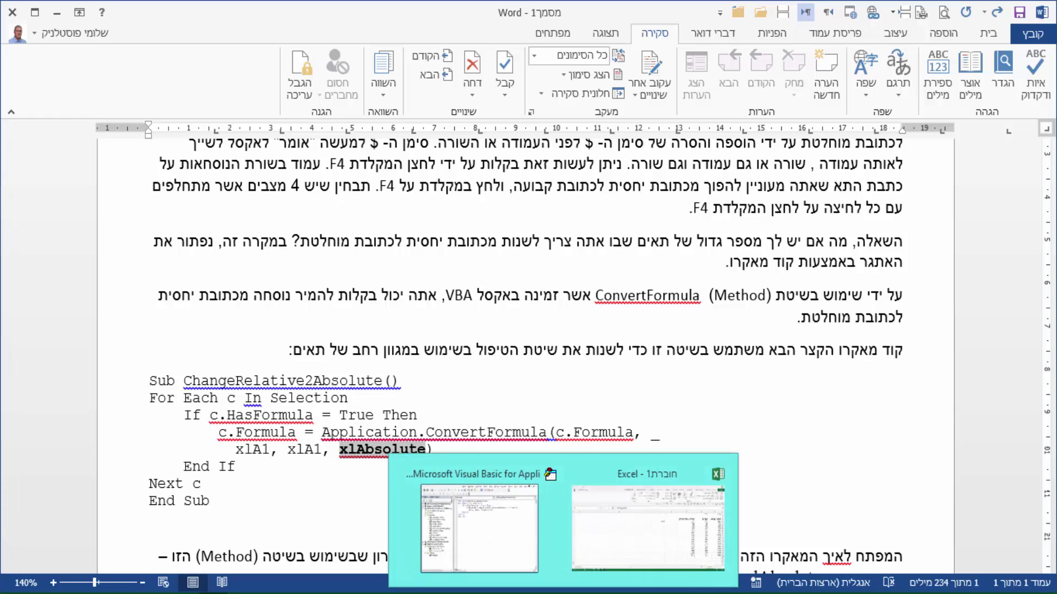
left_click(479, 526)
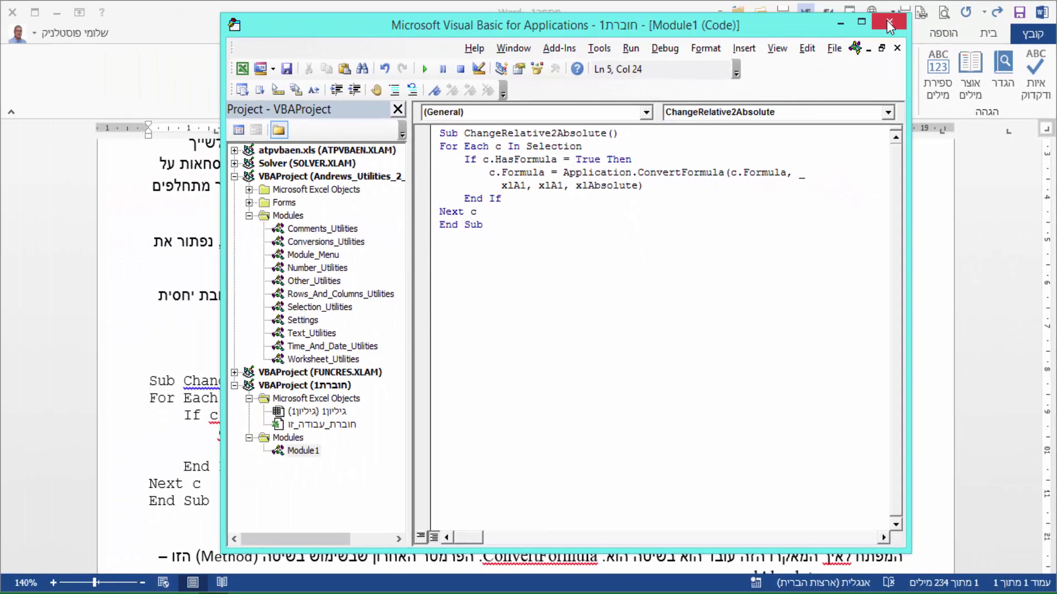
Step: Select the totals in C4:C19 and run the ChangeRelative2Absolute macro on them
left_click(888, 22)
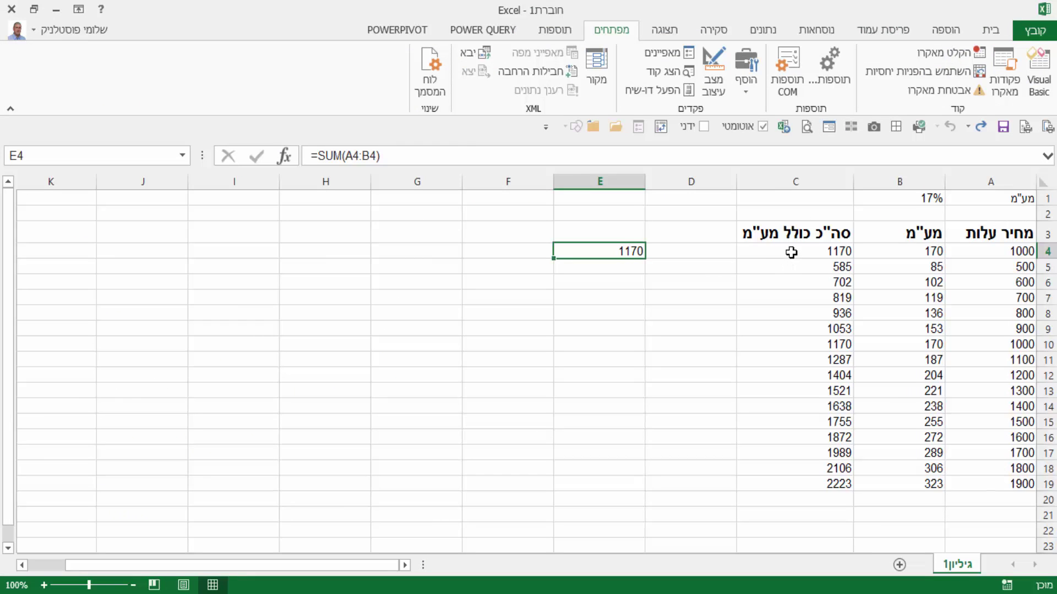
left_click_drag(791, 248, 822, 474)
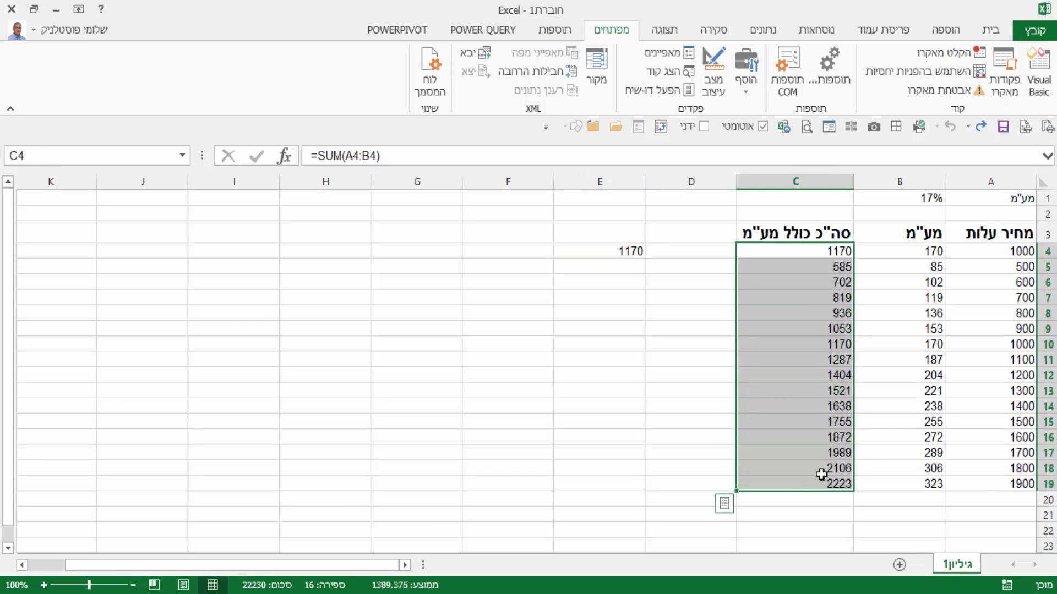
left_click(1006, 66)
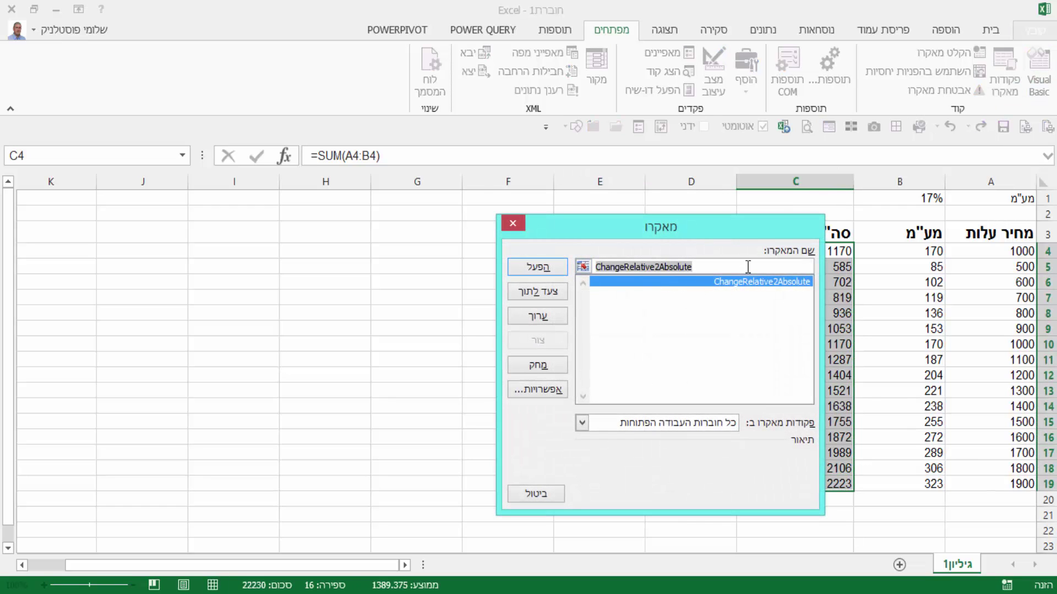
left_click_drag(702, 226, 443, 237)
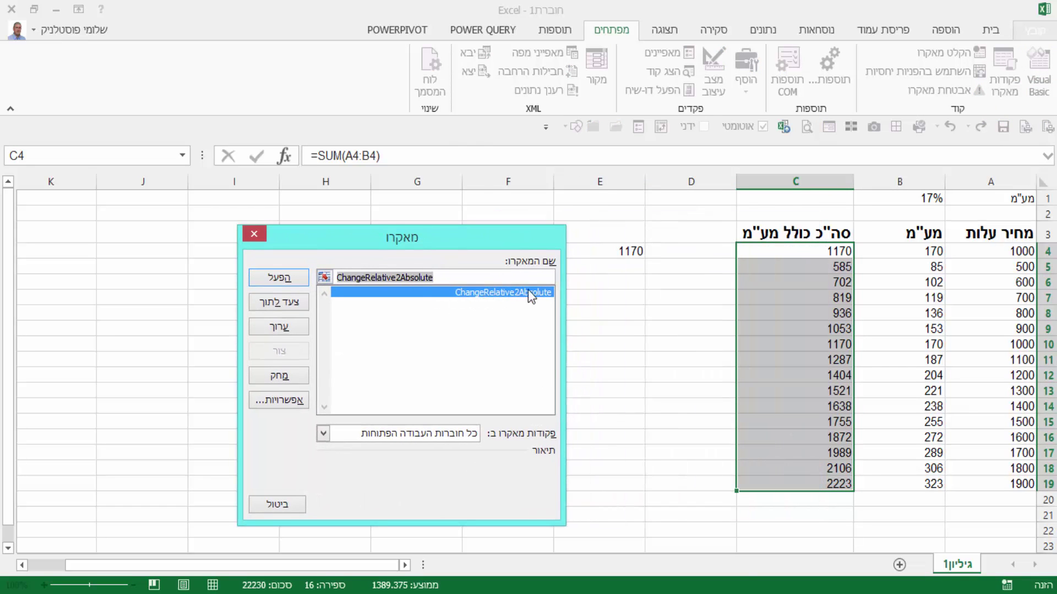
left_click(501, 283)
left_click(303, 276)
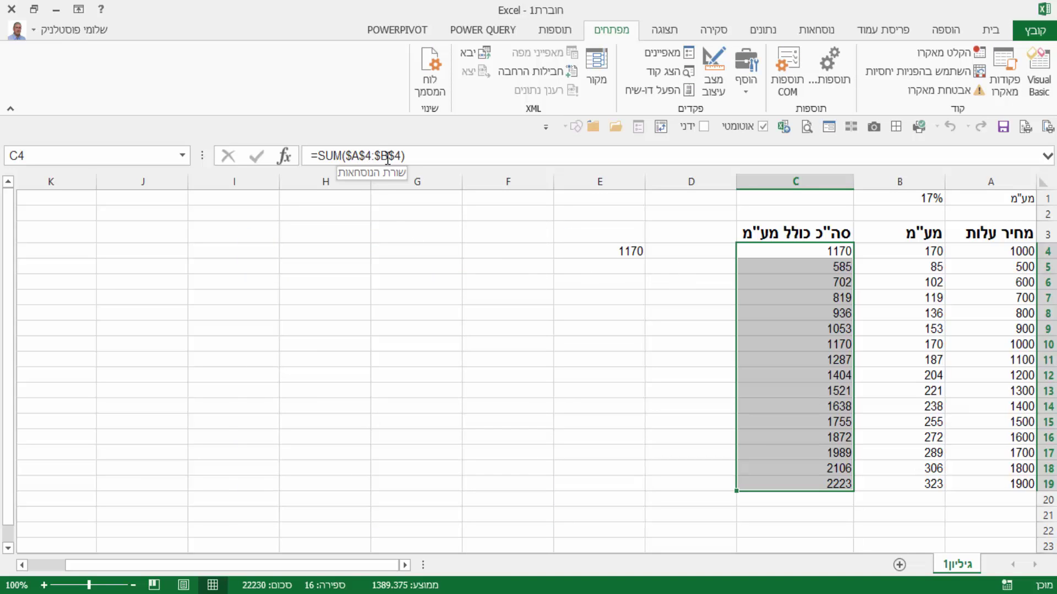
Step: Check C4's converted formula and undo the leftover 1170 in E4
key("Down")
key("Down")
key("Down")
key("Down")
key("Down")
key("Down")
key("Down")
key("Down")
key("Down")
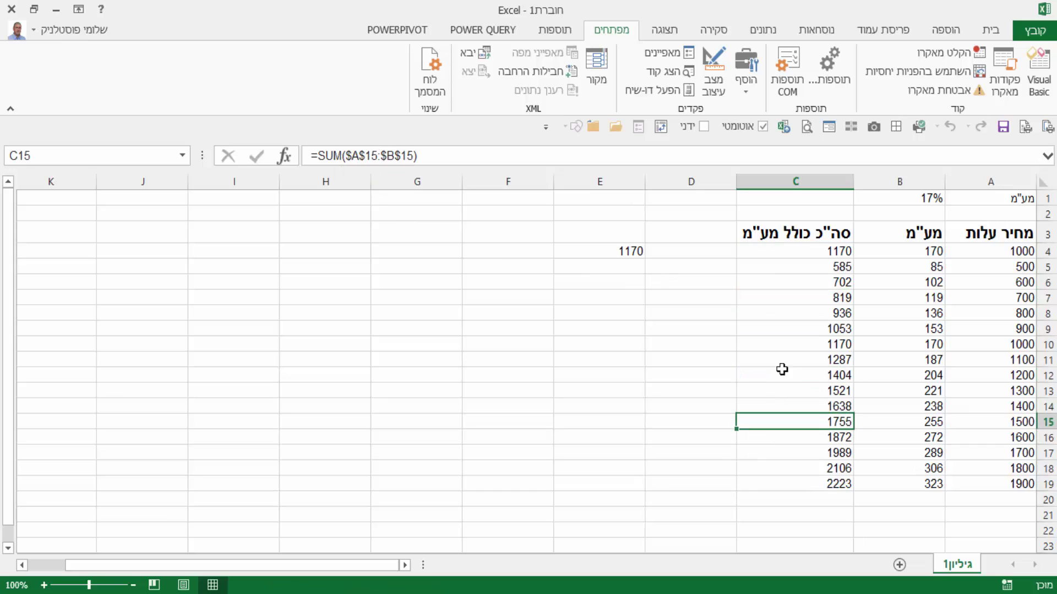
left_click(778, 308)
left_click(784, 251)
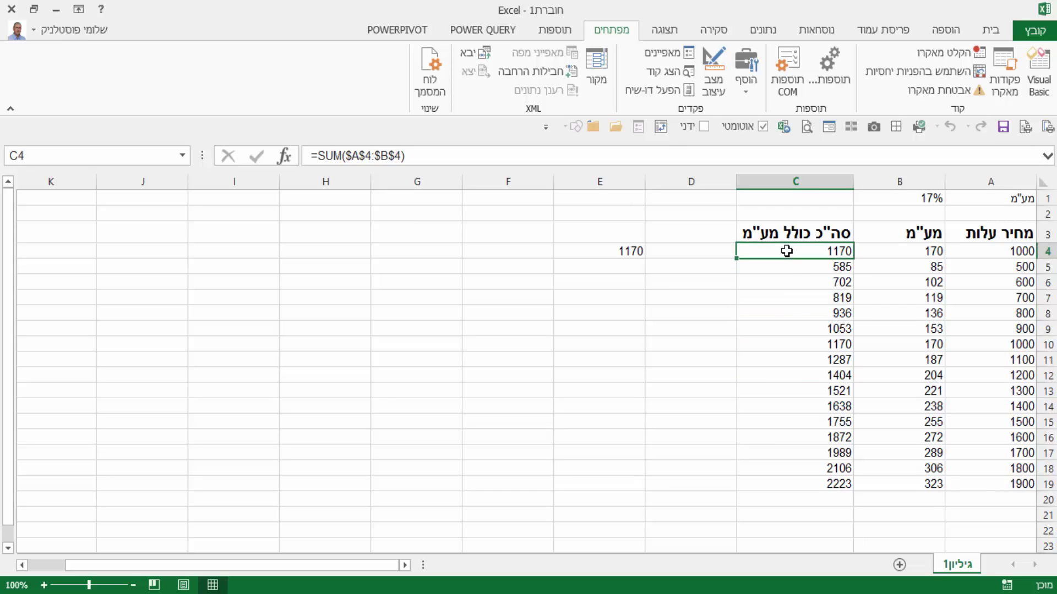
left_click(627, 251)
key("ctrl+z")
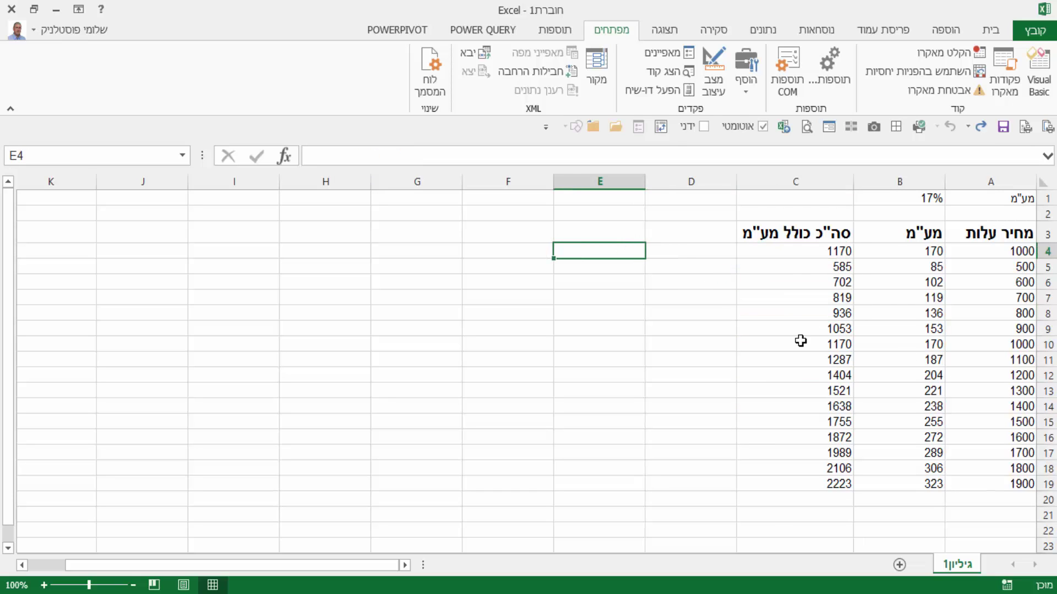
Step: Verify C5's absolute formula, copy the totals in C4:C19, and pick F4 as destination
left_click(799, 339)
left_click(803, 269)
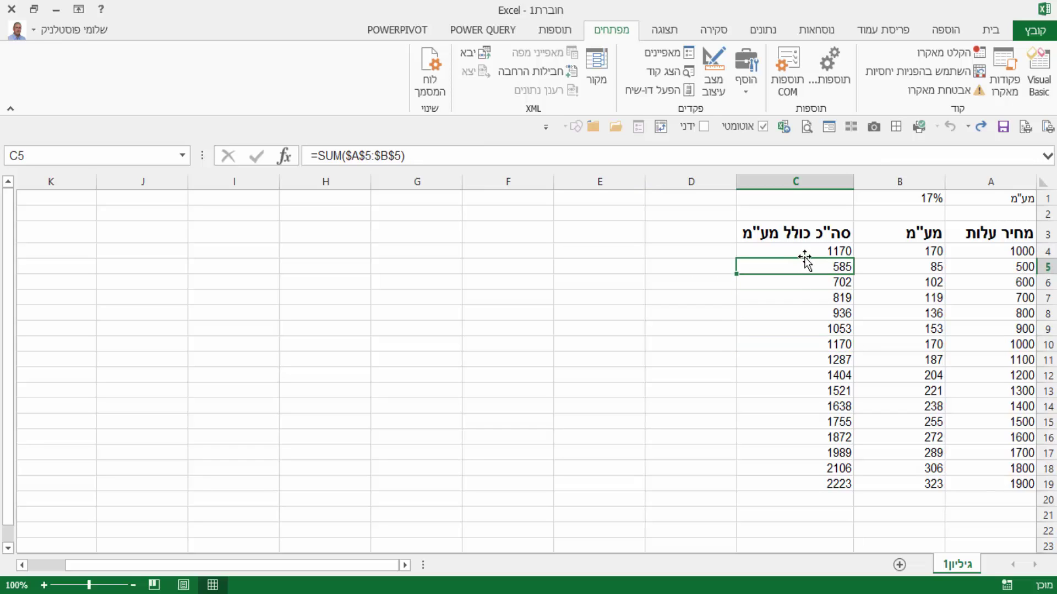
left_click(805, 252)
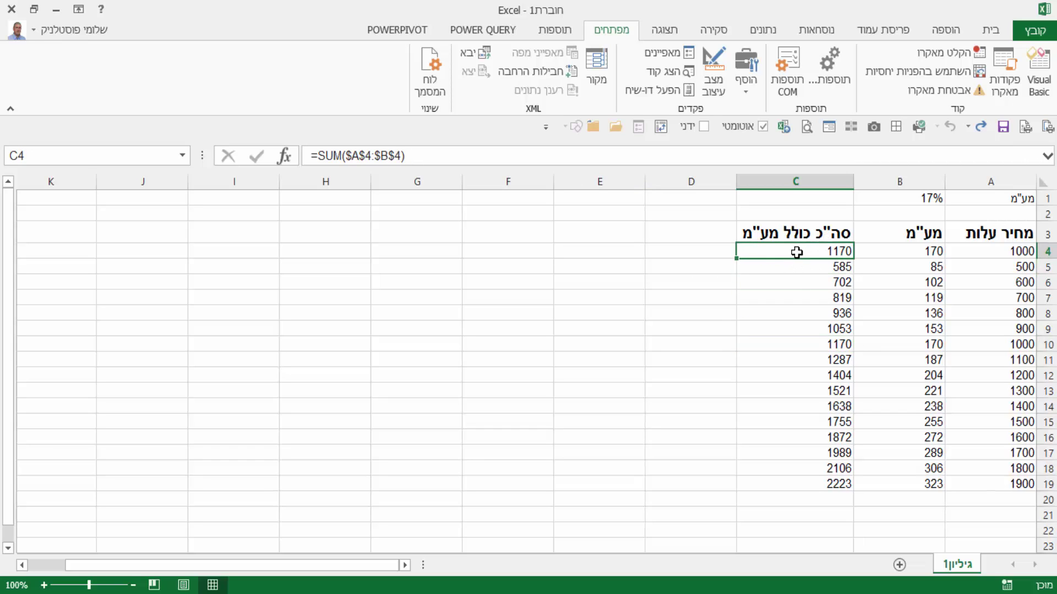
left_click_drag(803, 254, 825, 484)
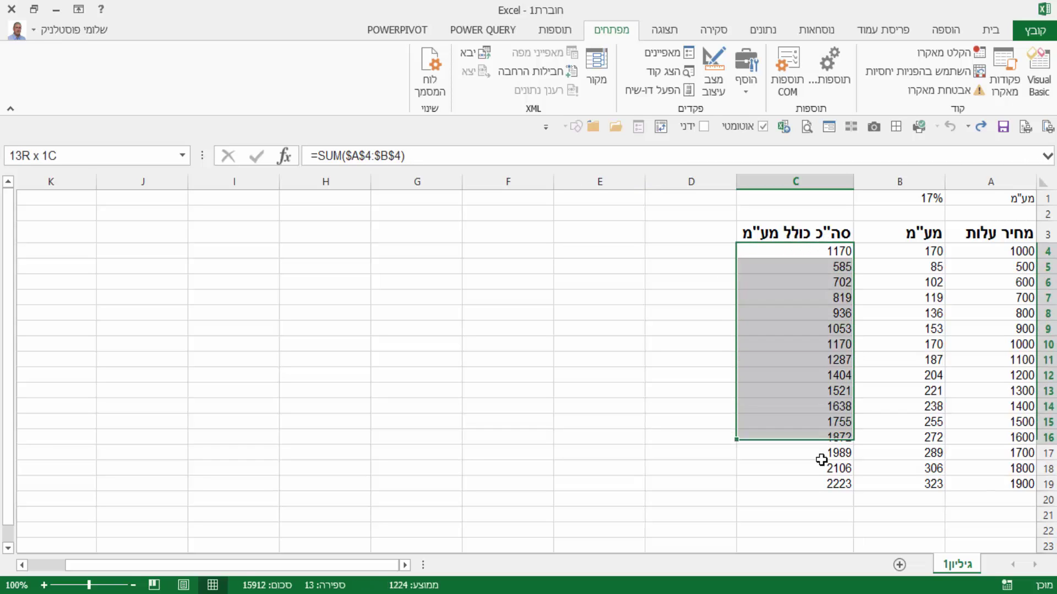
right_click(815, 461)
left_click(746, 160)
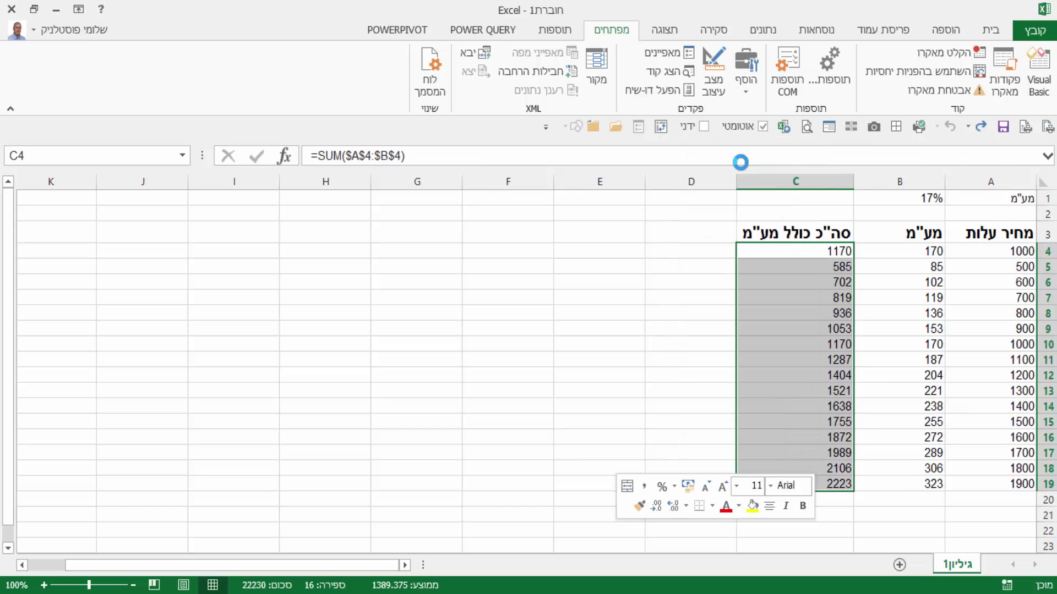
left_click(515, 257)
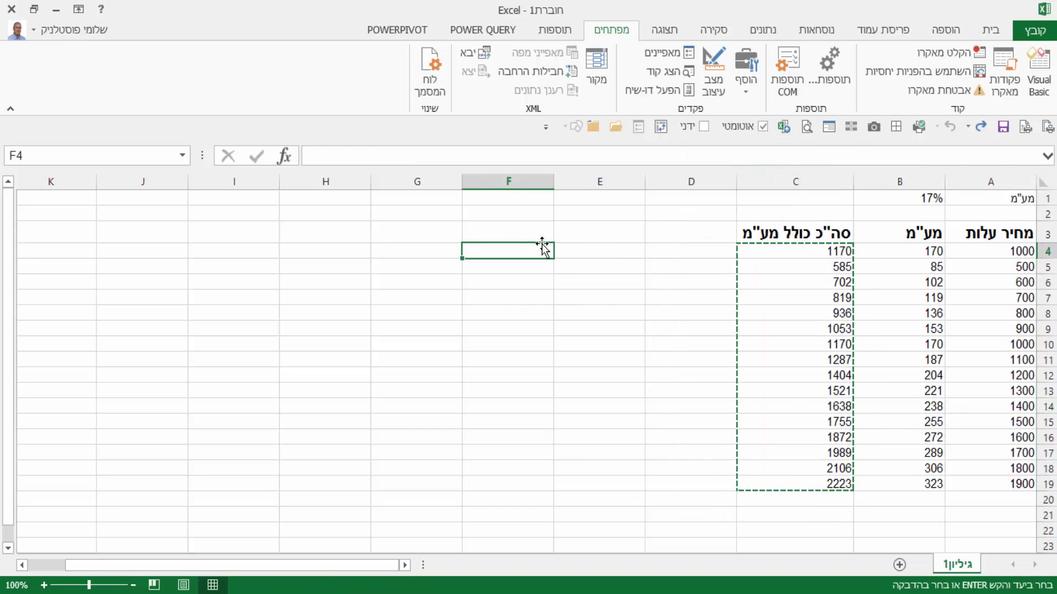
Step: Paste the totals into F4:F19 and confirm F4 keeps =SUM($A$4:$B$4)
key("Return")
left_click(512, 252)
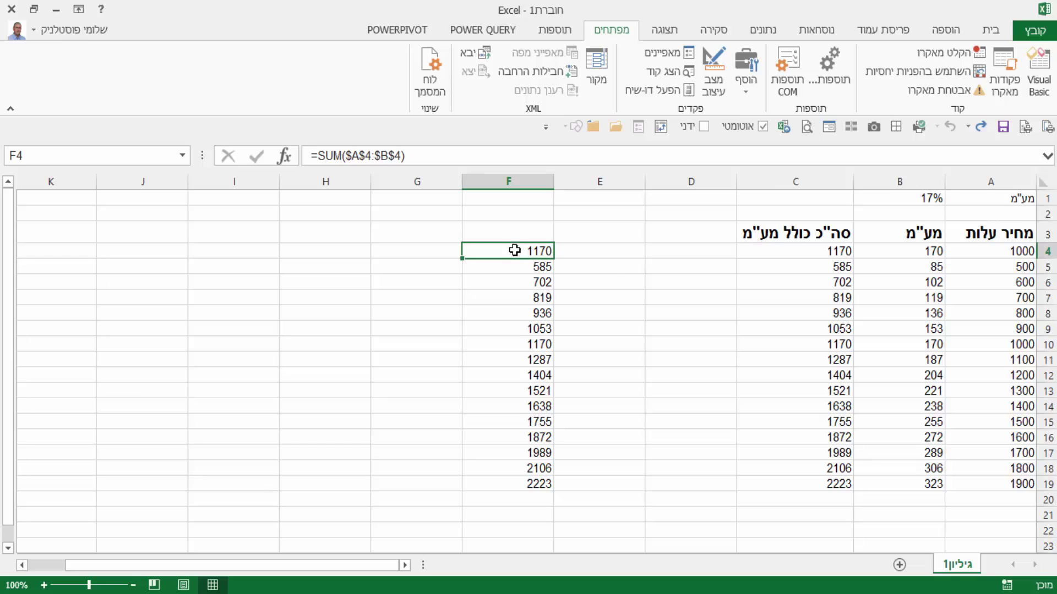
double_click(514, 251)
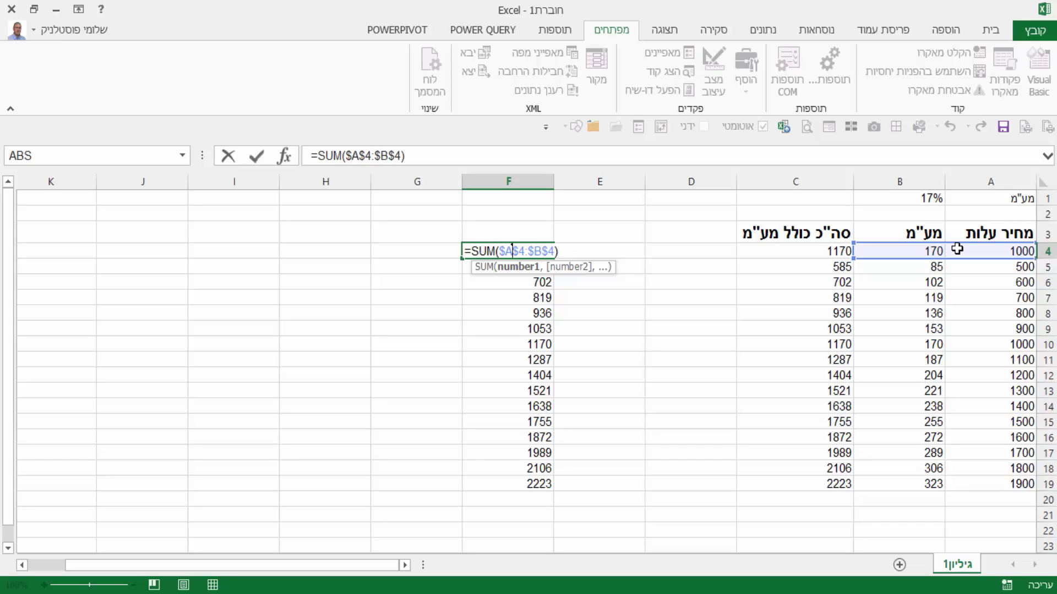
key("Return")
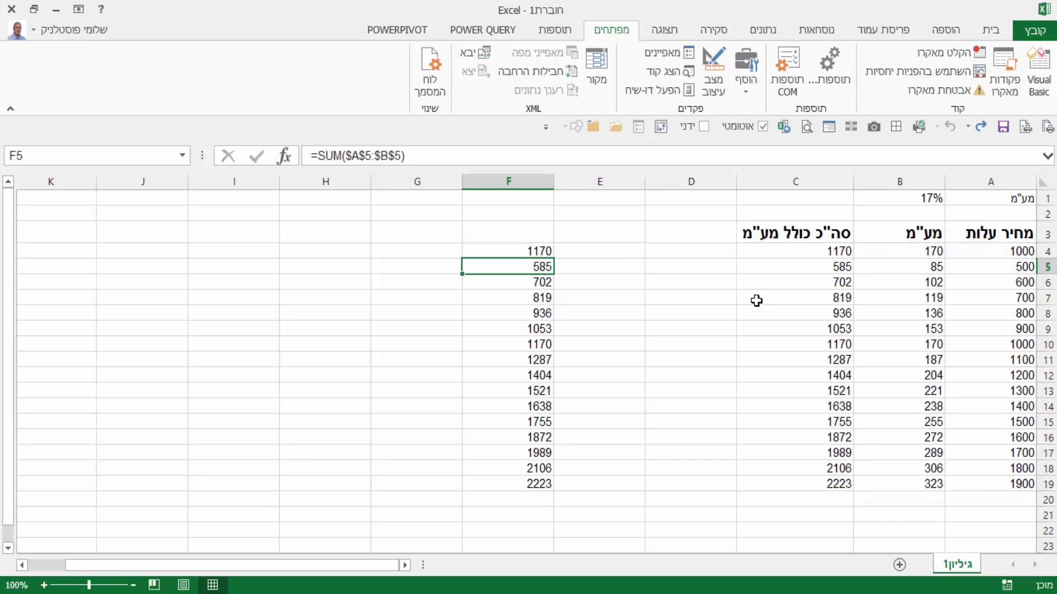